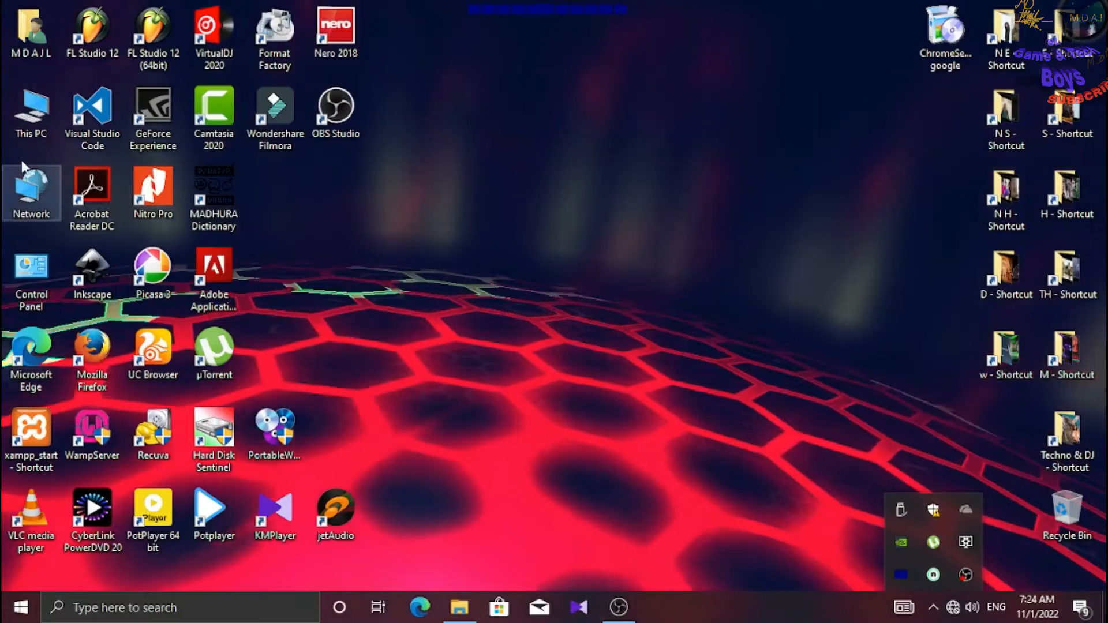
Open This PC, collapse the Folders group to review the listed drives, and close the window.
{"action": "double_click", "coordinate": [32, 109]}
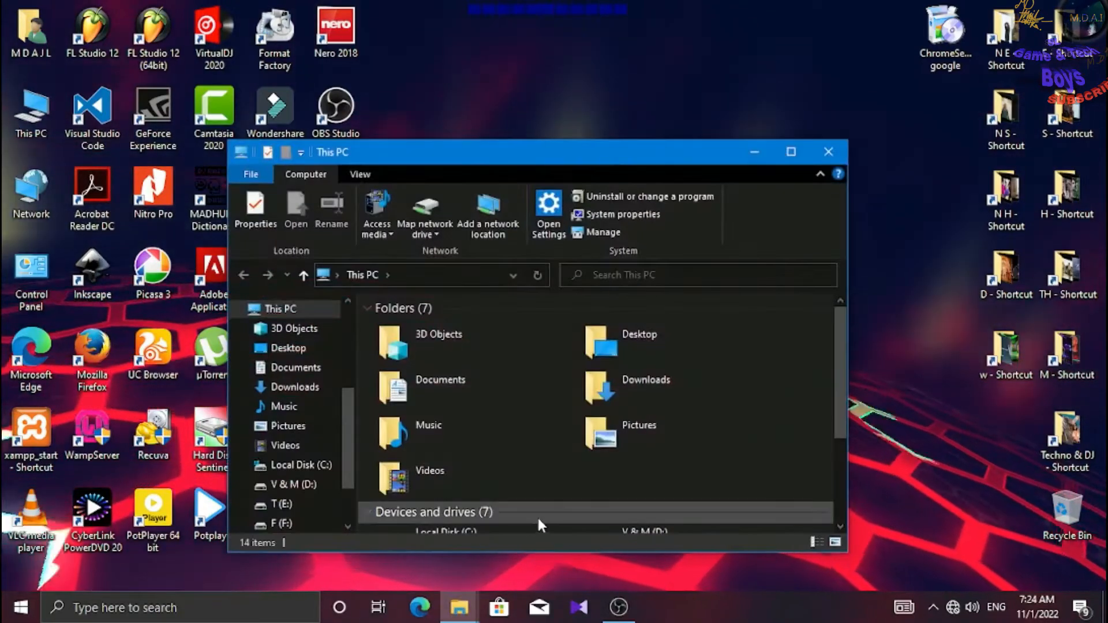
{"action": "scroll", "coordinate": [536, 514], "scroll_direction": "down", "scroll_amount": 3}
{"action": "scroll", "coordinate": [535, 514], "scroll_direction": "up", "scroll_amount": 3}
{"action": "left_click", "coordinate": [367, 309]}
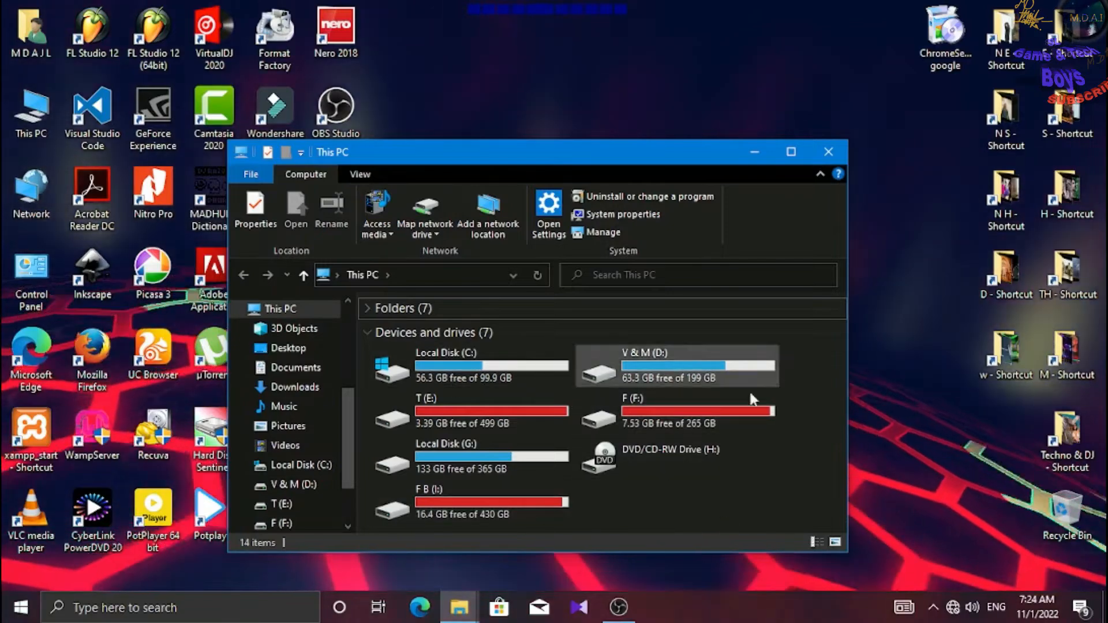
{"action": "left_click", "coordinate": [829, 151]}
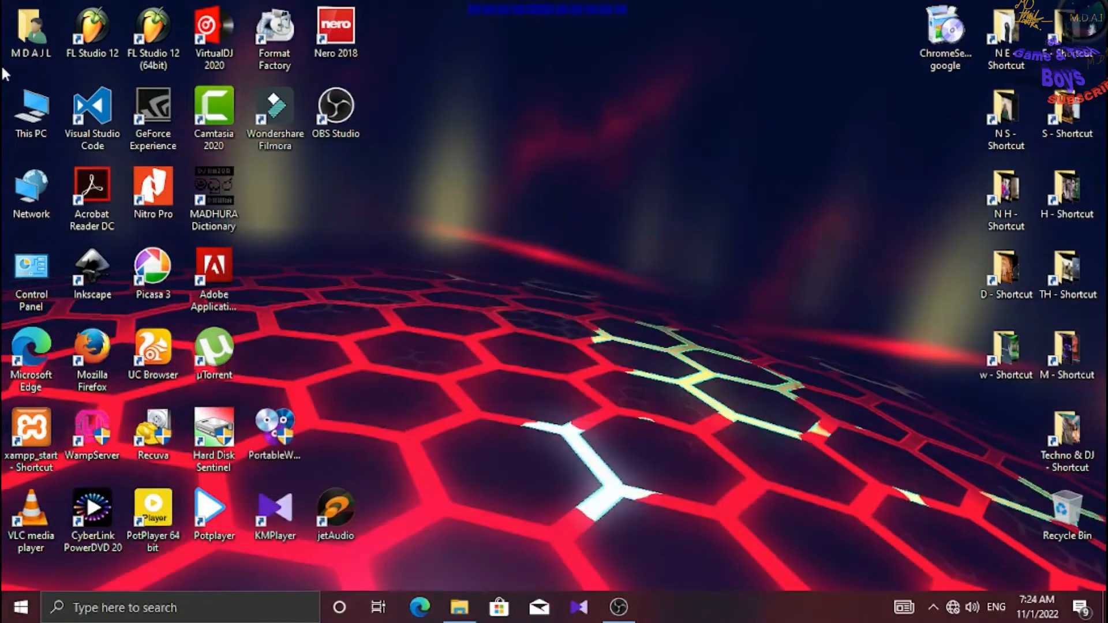
Open Disk Management from This PC's Manage option and bring removable Disk 3's partitions into view.
{"action": "right_click", "coordinate": [33, 120]}
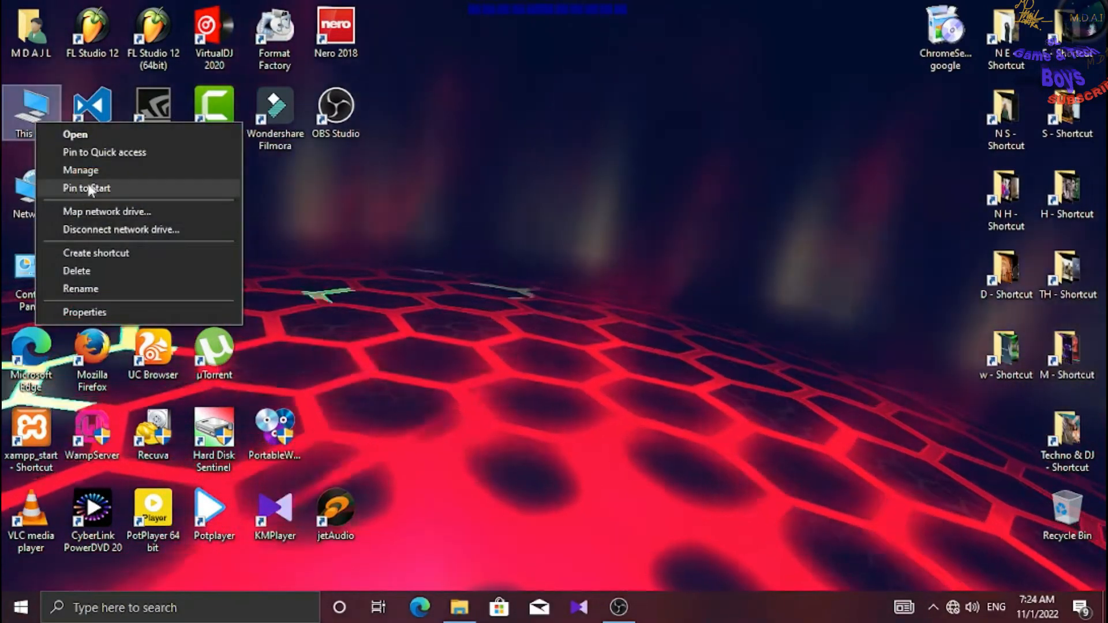
{"action": "left_click", "coordinate": [99, 170]}
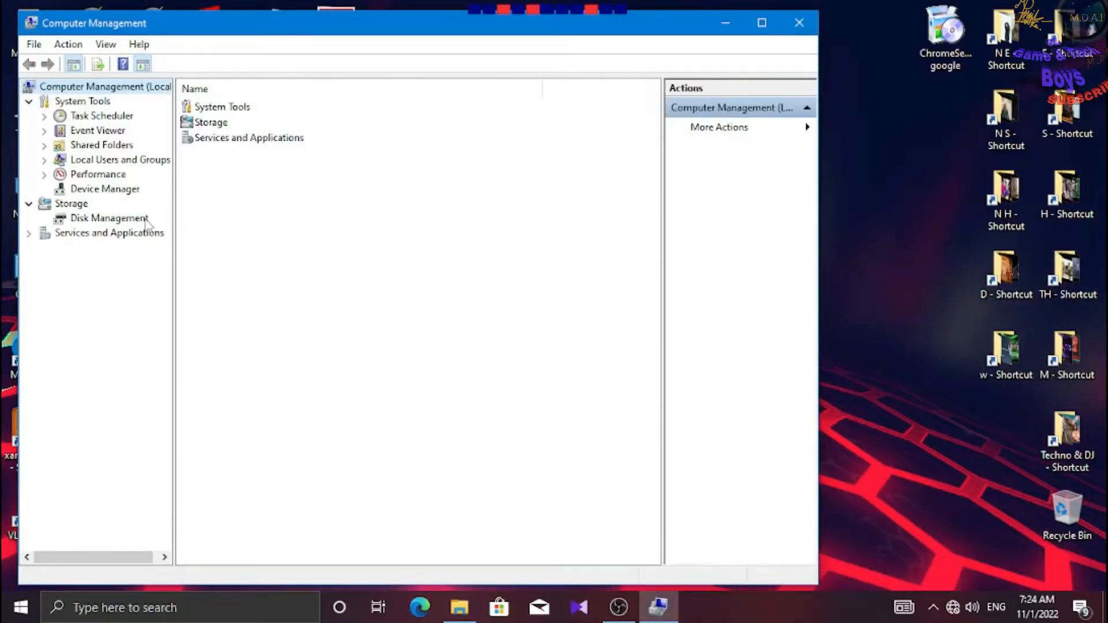
{"action": "left_click", "coordinate": [145, 221]}
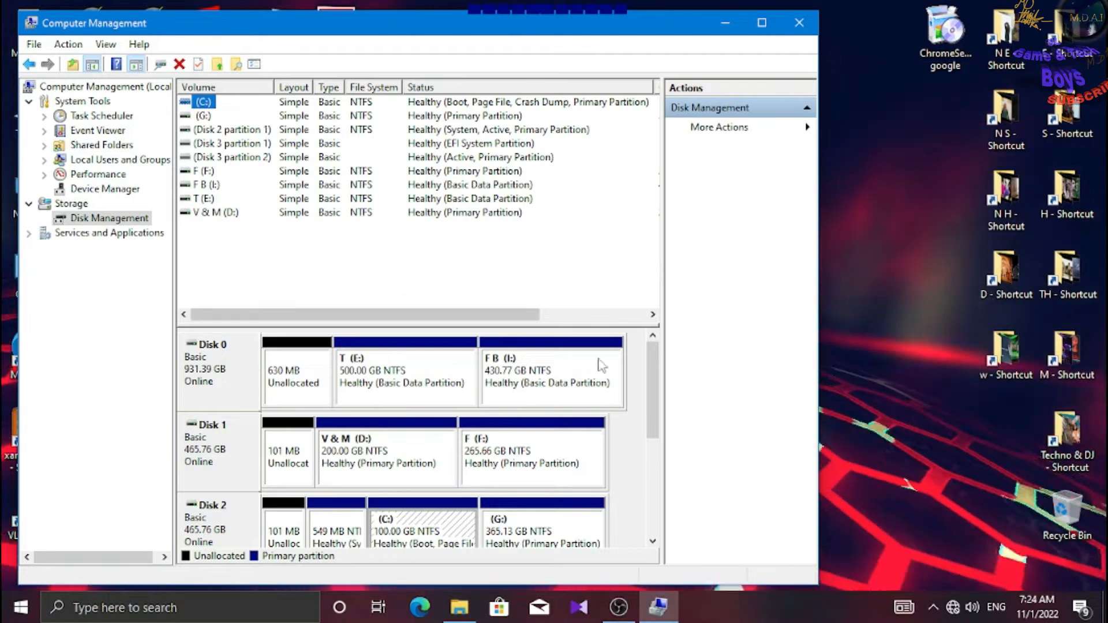
{"action": "left_click_drag", "start_coordinate": [641, 382], "coordinate": [644, 496]}
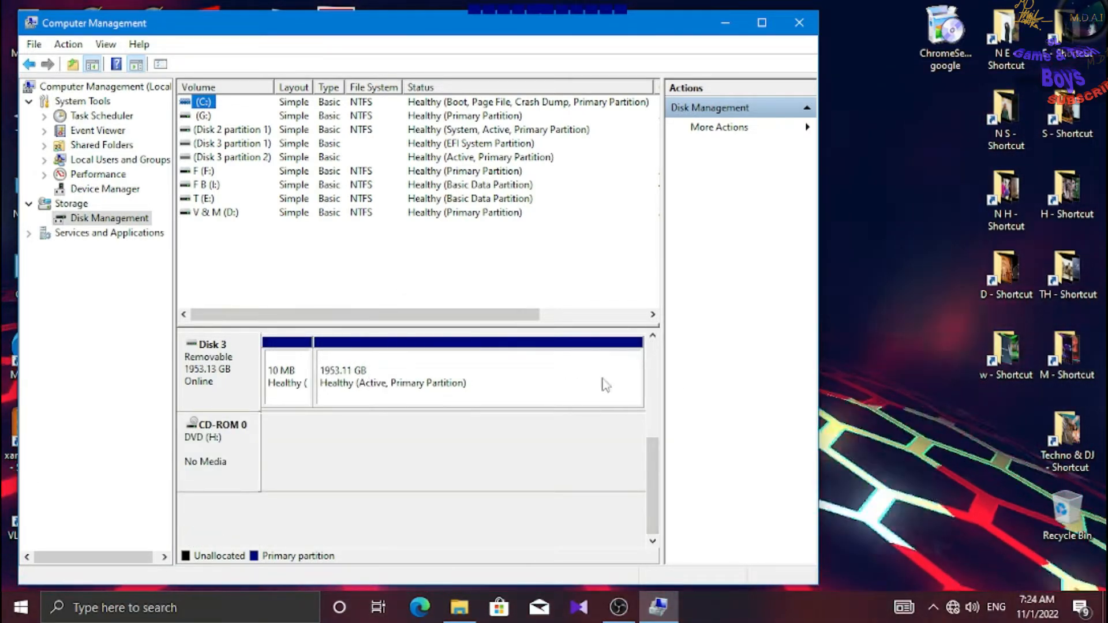
Try to format the 1953.11 GB primary partition on Disk 3 and dismiss the resulting dialog.
{"action": "right_click", "coordinate": [395, 372]}
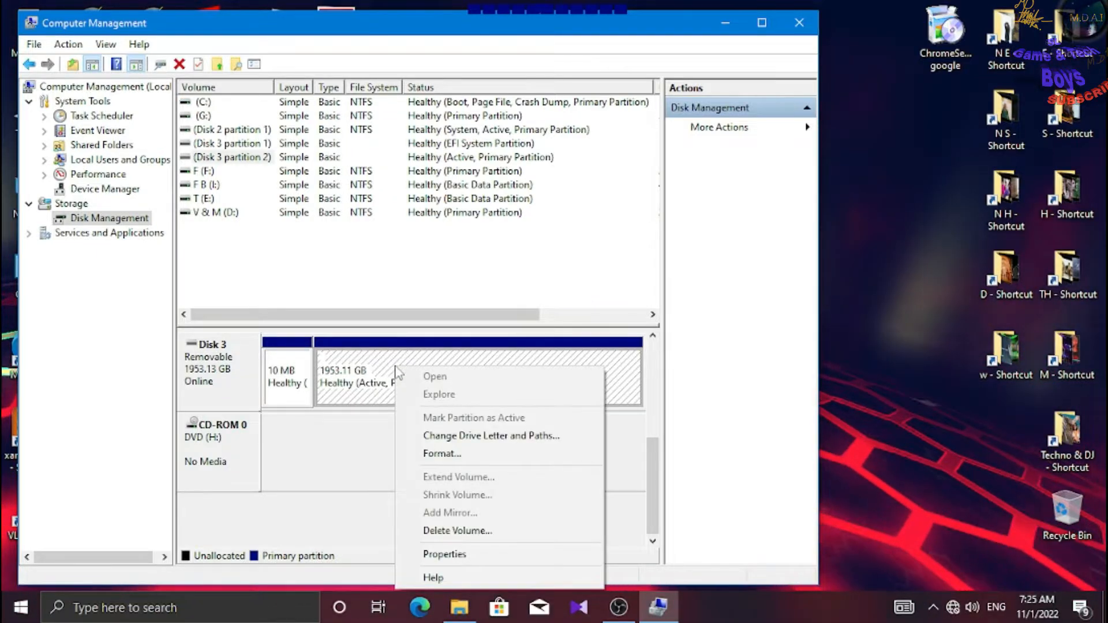
{"action": "left_click", "coordinate": [446, 453]}
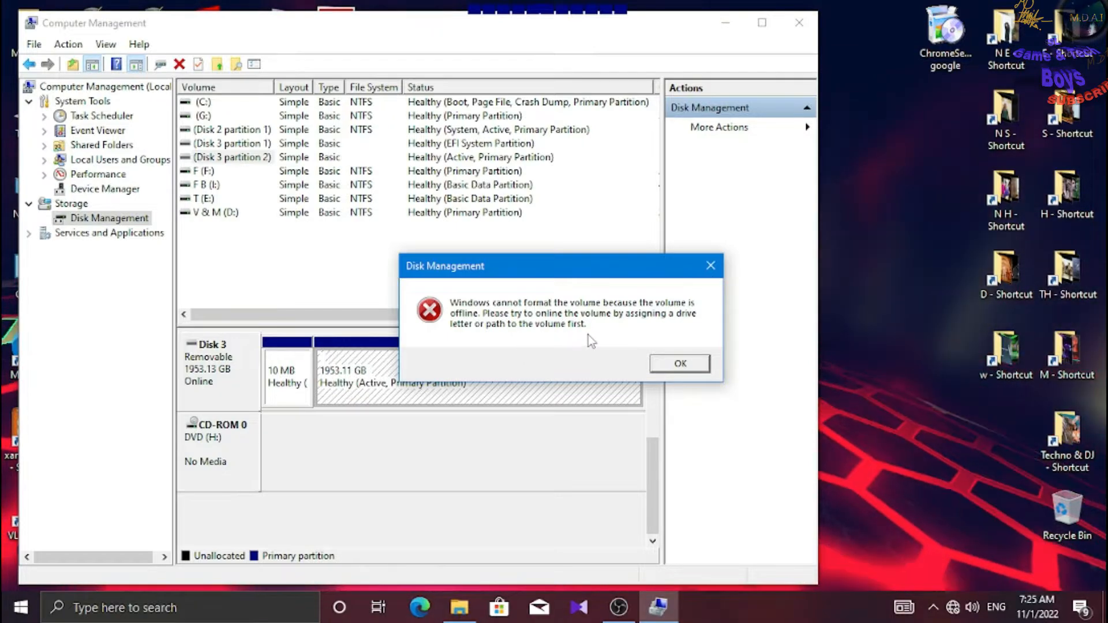
{"action": "left_click", "coordinate": [680, 364]}
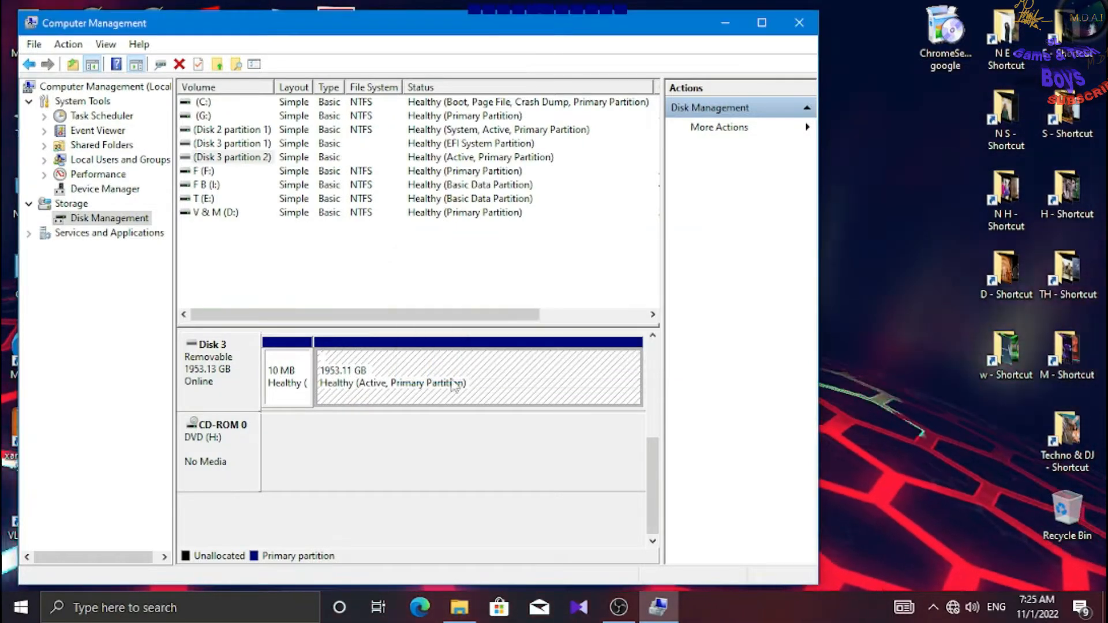
Check the available options for the 10 MB partition on Disk 3, and close Computer Management.
{"action": "right_click", "coordinate": [288, 382]}
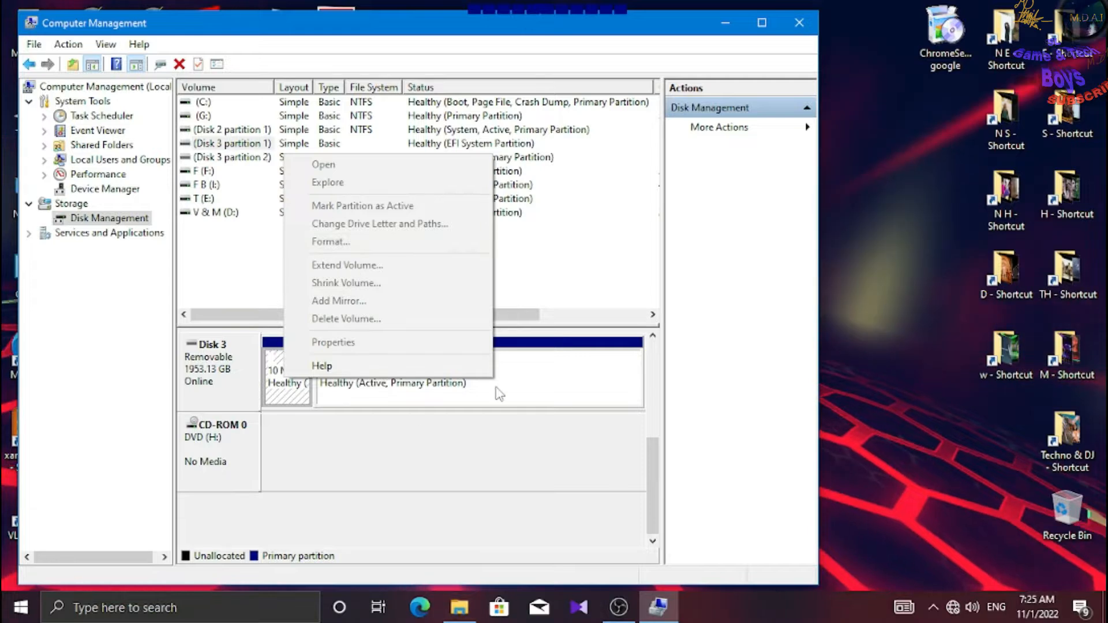
{"action": "left_click", "coordinate": [474, 392]}
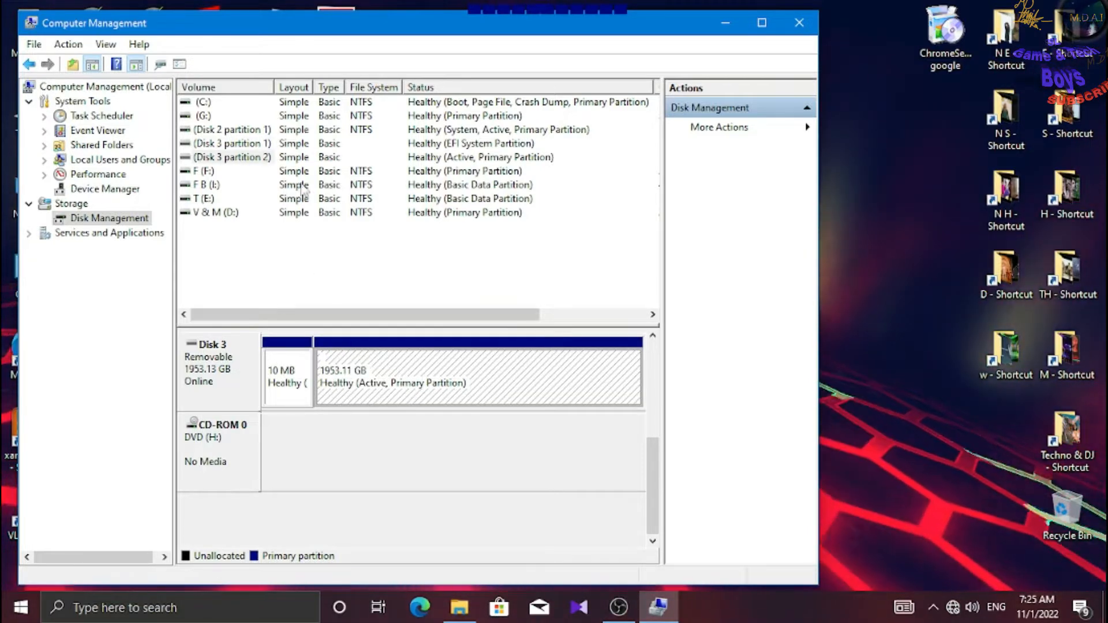
{"action": "left_click", "coordinate": [791, 26]}
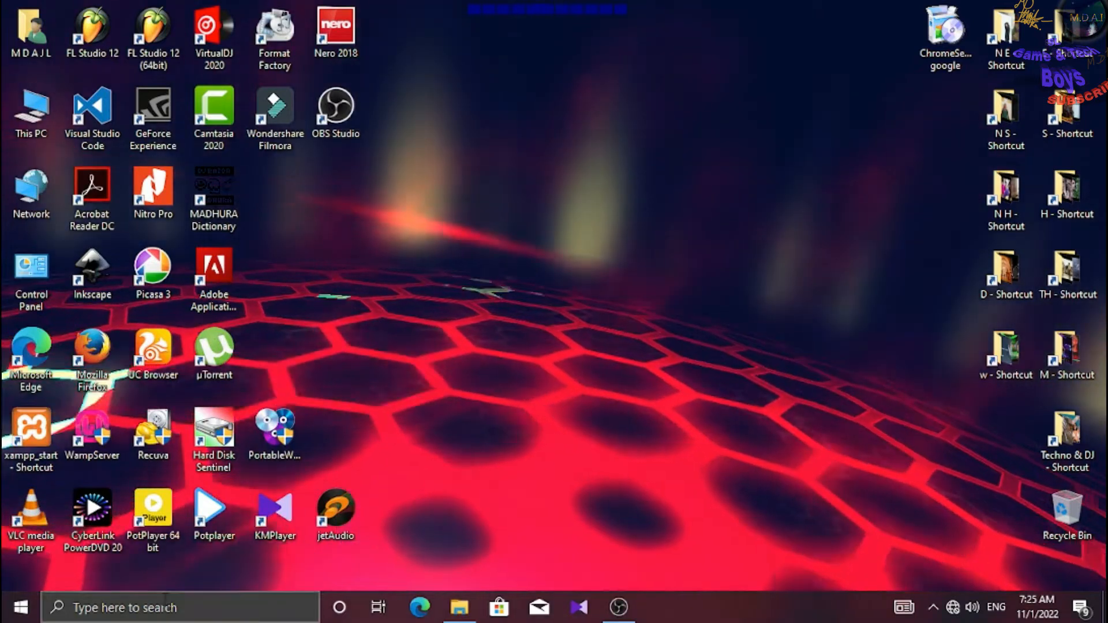
Search Windows for "com" and open Command Prompt.
{"action": "left_click", "coordinate": [166, 607]}
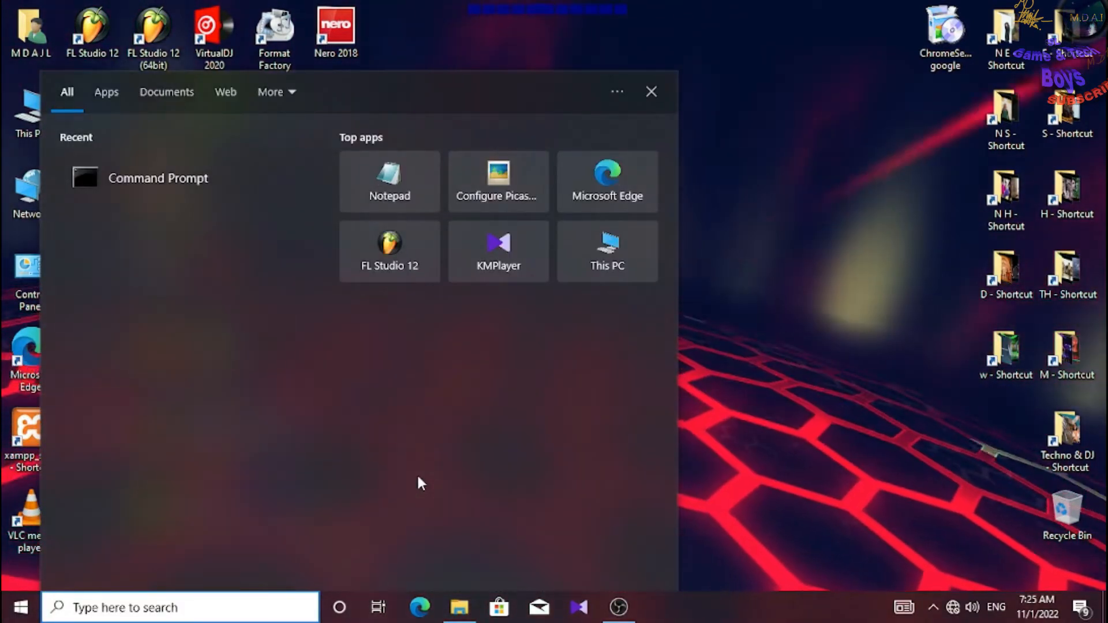
{"action": "type", "text": "c"}
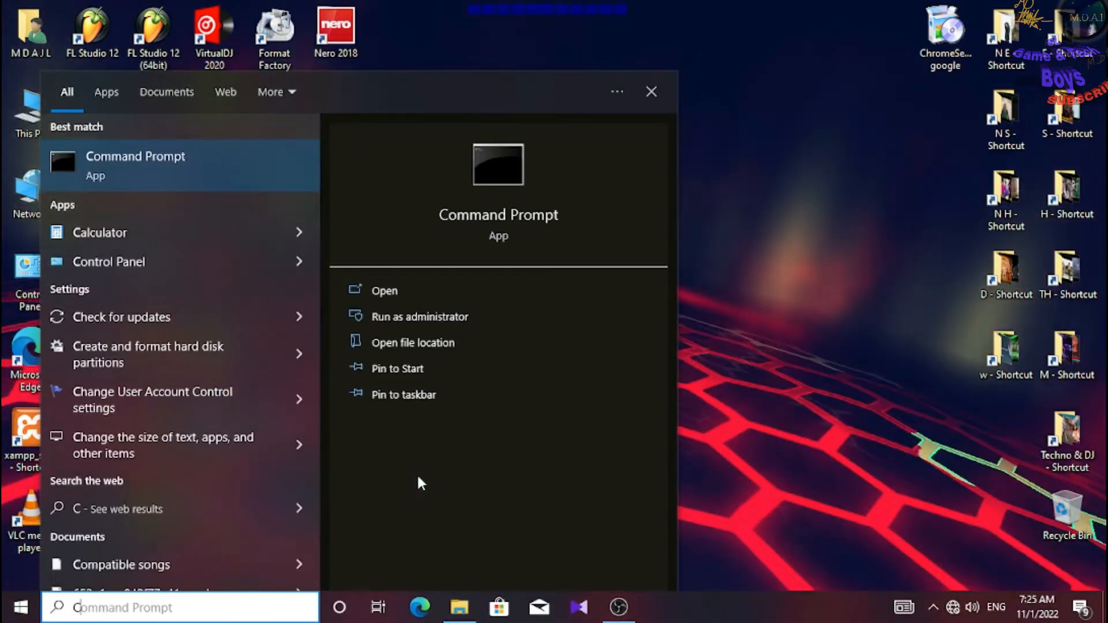
{"action": "key", "text": "BackSpace"}
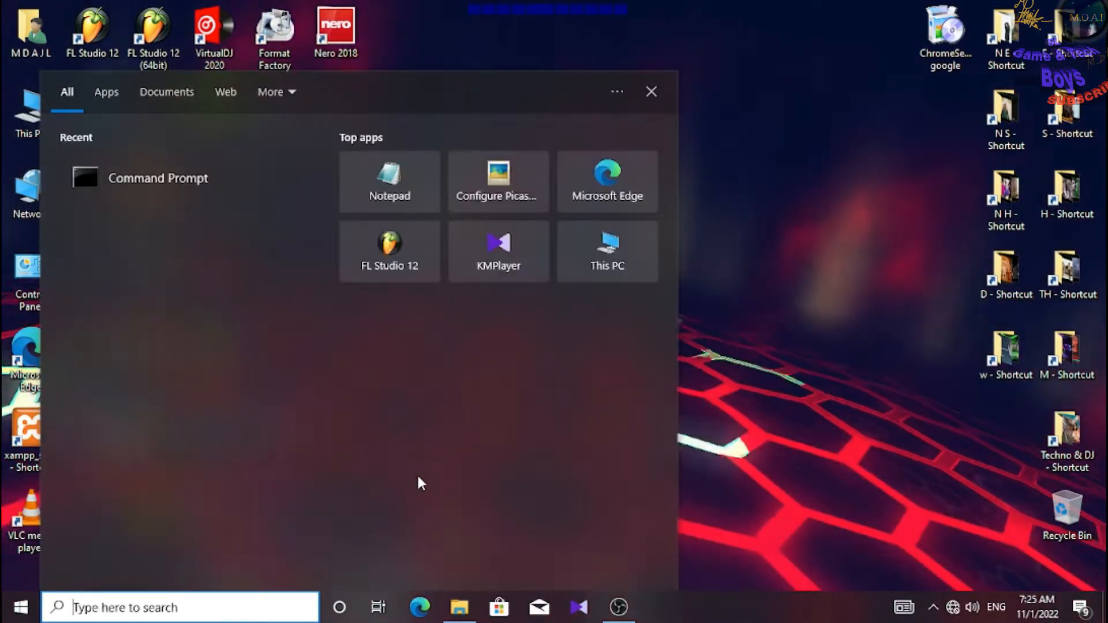
{"action": "type", "text": "com"}
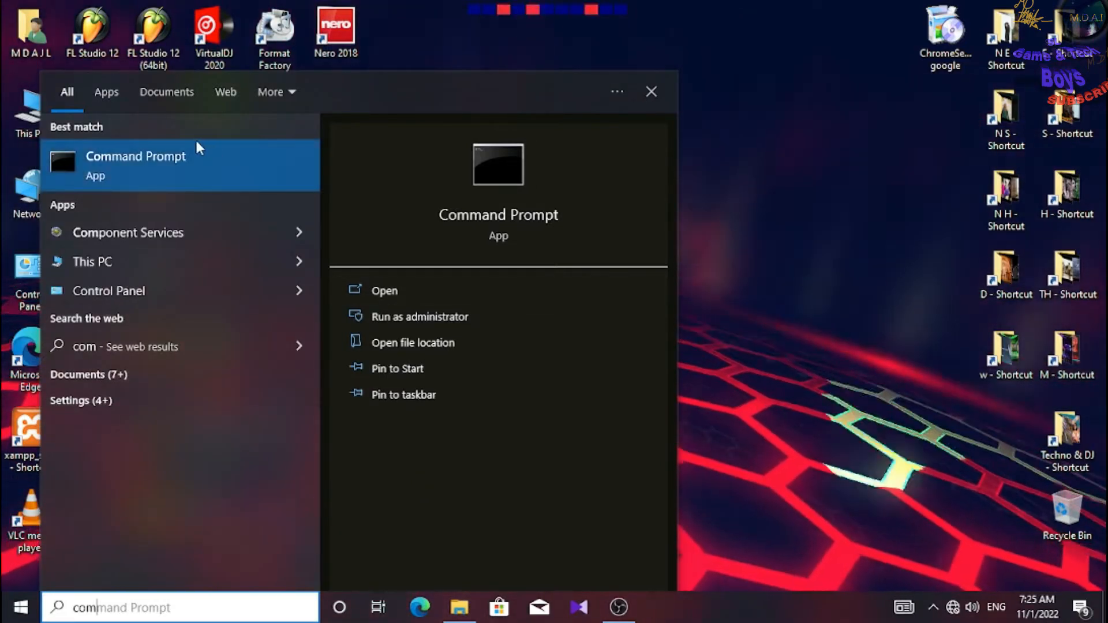
{"action": "left_click", "coordinate": [169, 171]}
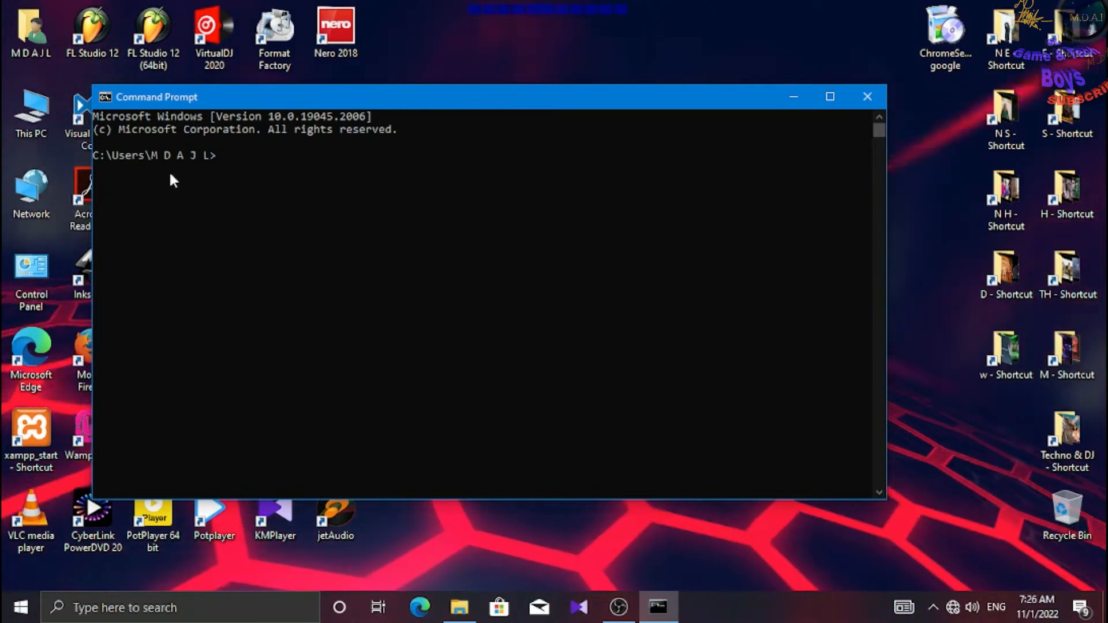
Run diskpart from Command Prompt and reposition its new window nearer the middle of the desktop.
{"action": "type", "text": "d"}
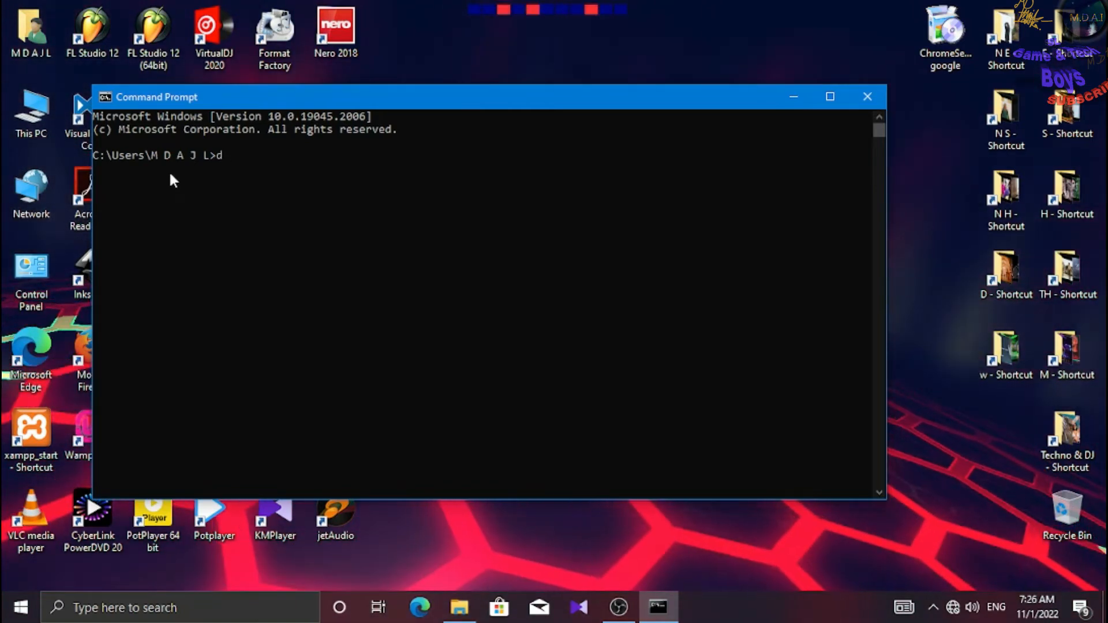
{"action": "type", "text": "is"}
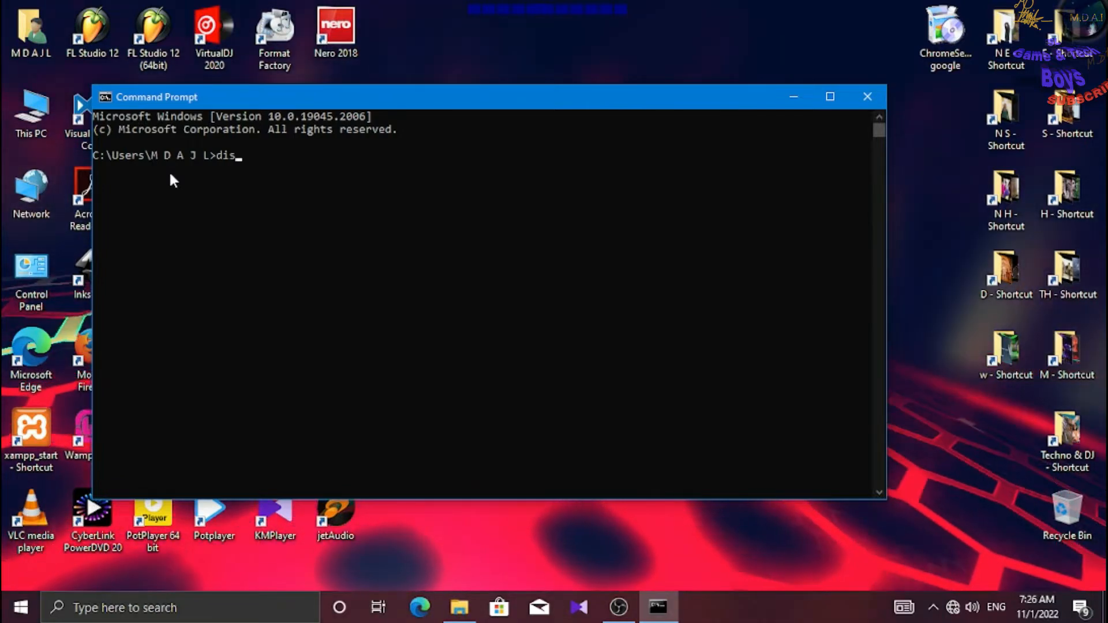
{"action": "type", "text": "k"}
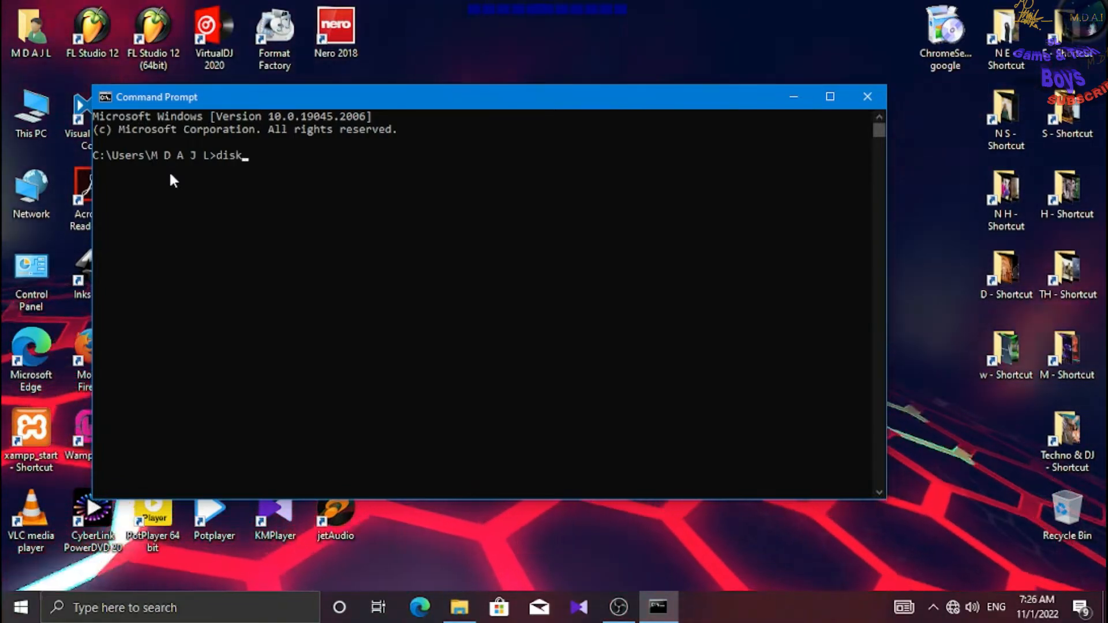
{"action": "type", "text": "p"}
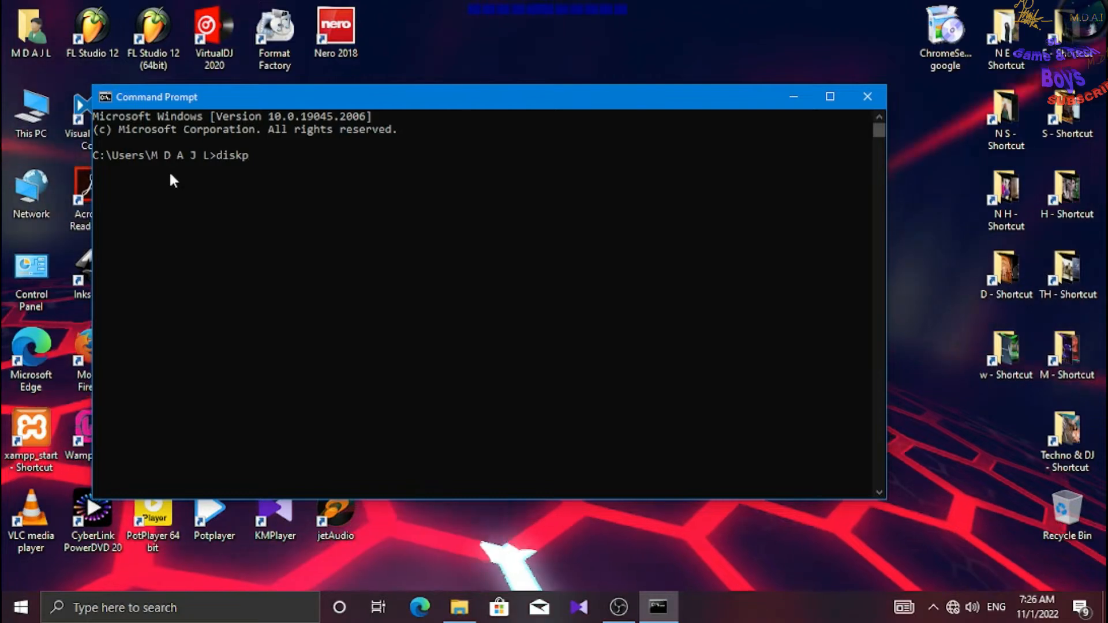
{"action": "type", "text": "art"}
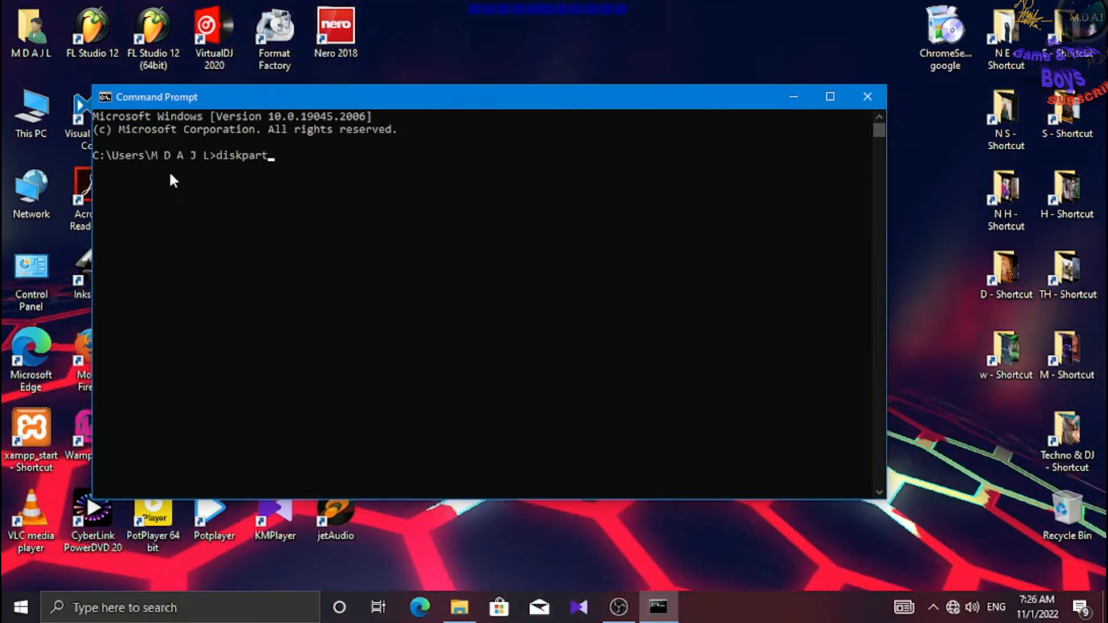
{"action": "key", "text": "Return"}
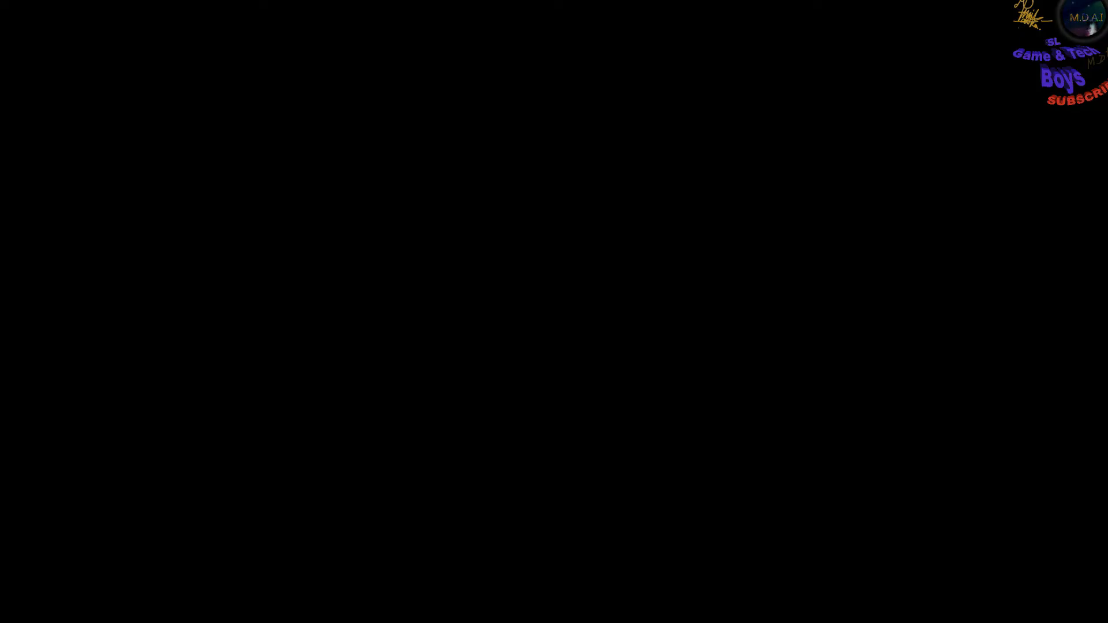
{"action": "left_click", "coordinate": [406, 358]}
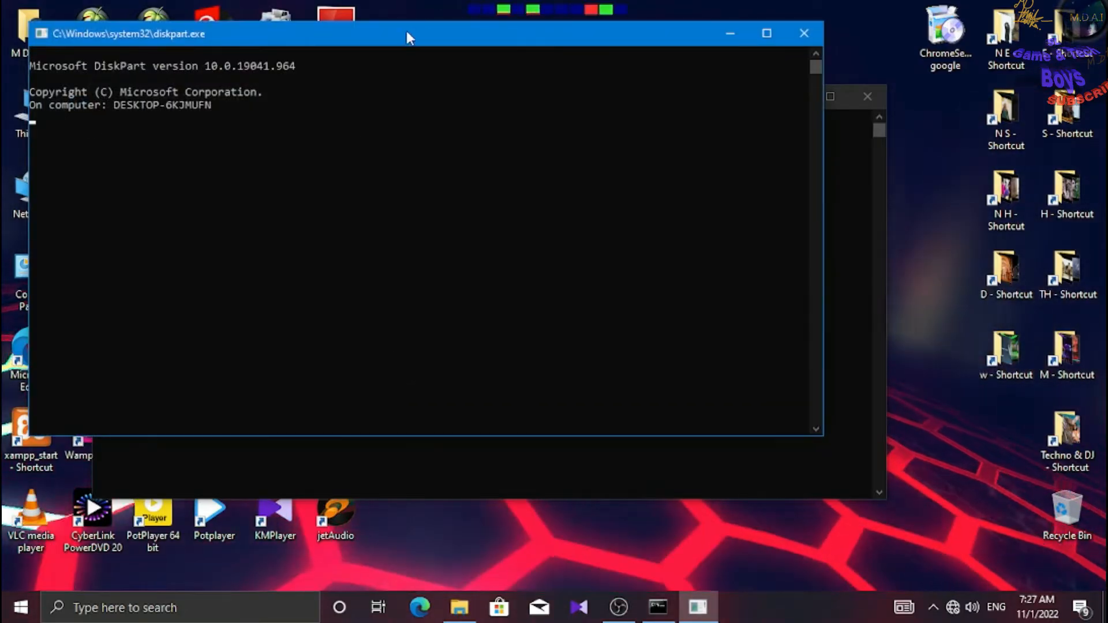
{"action": "left_click_drag", "start_coordinate": [406, 32], "coordinate": [562, 124]}
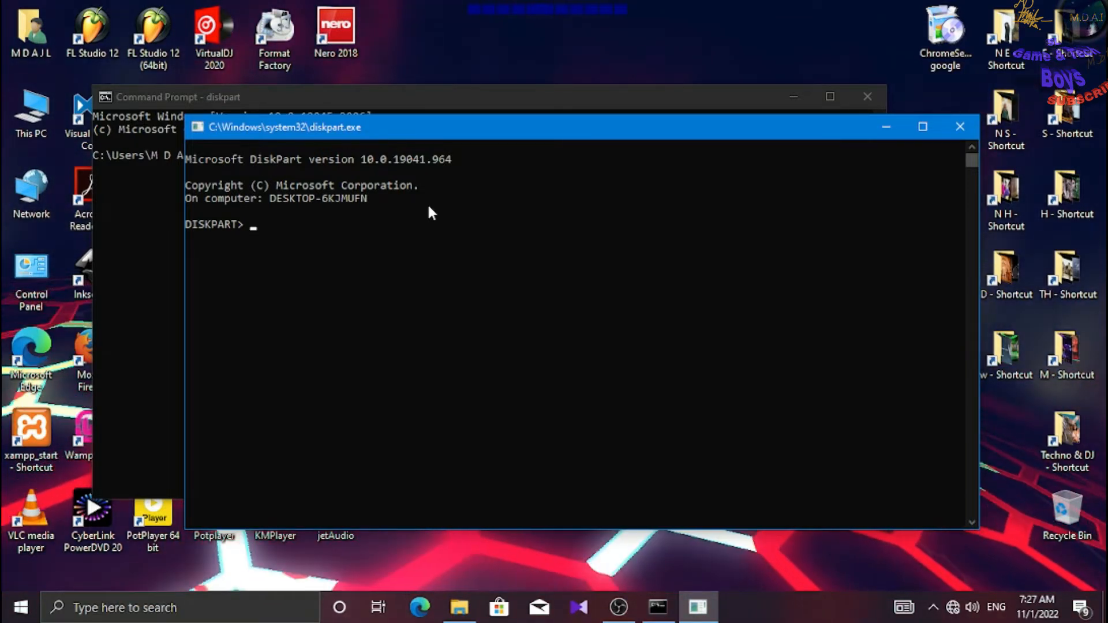
List the computer's disks in DiskPart with the "list disk" command.
{"action": "type", "text": "li"}
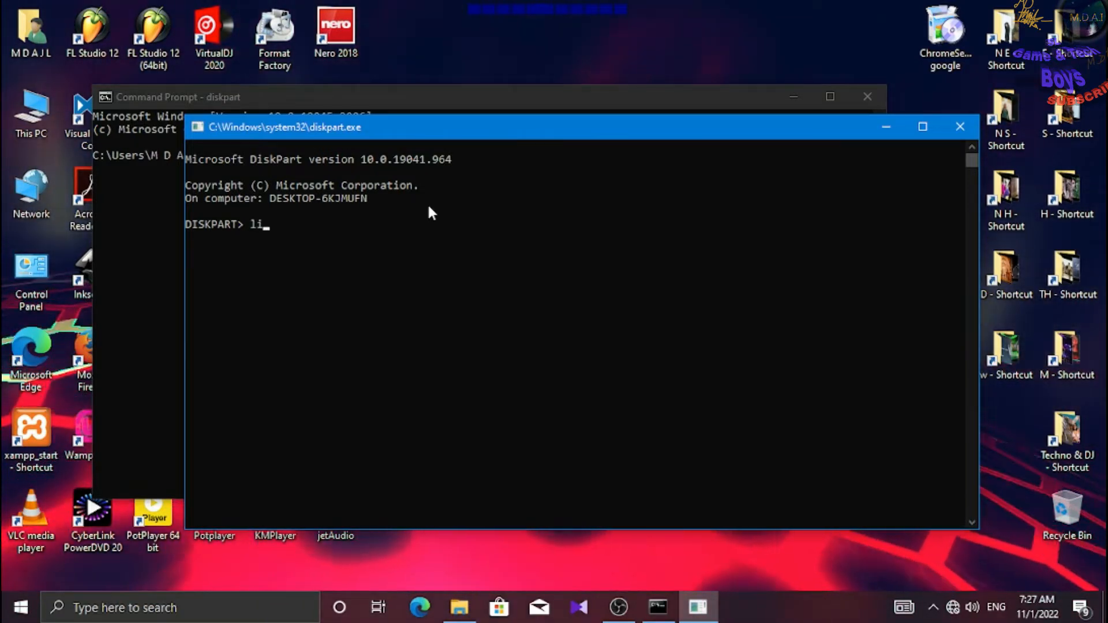
{"action": "type", "text": "st"}
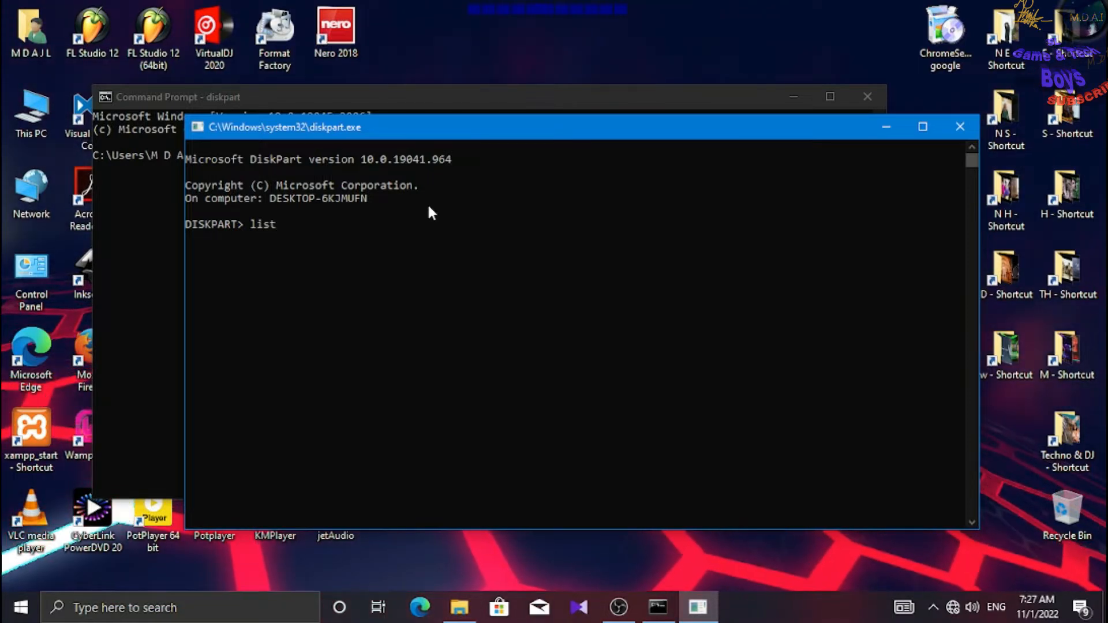
{"action": "type", "text": " d"}
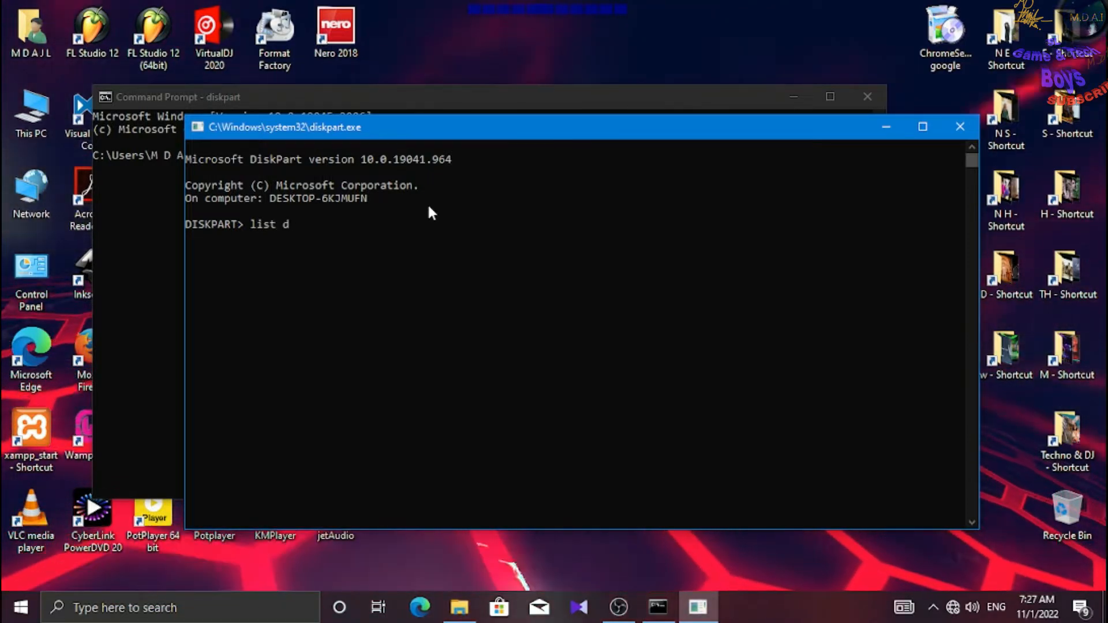
{"action": "type", "text": "isk"}
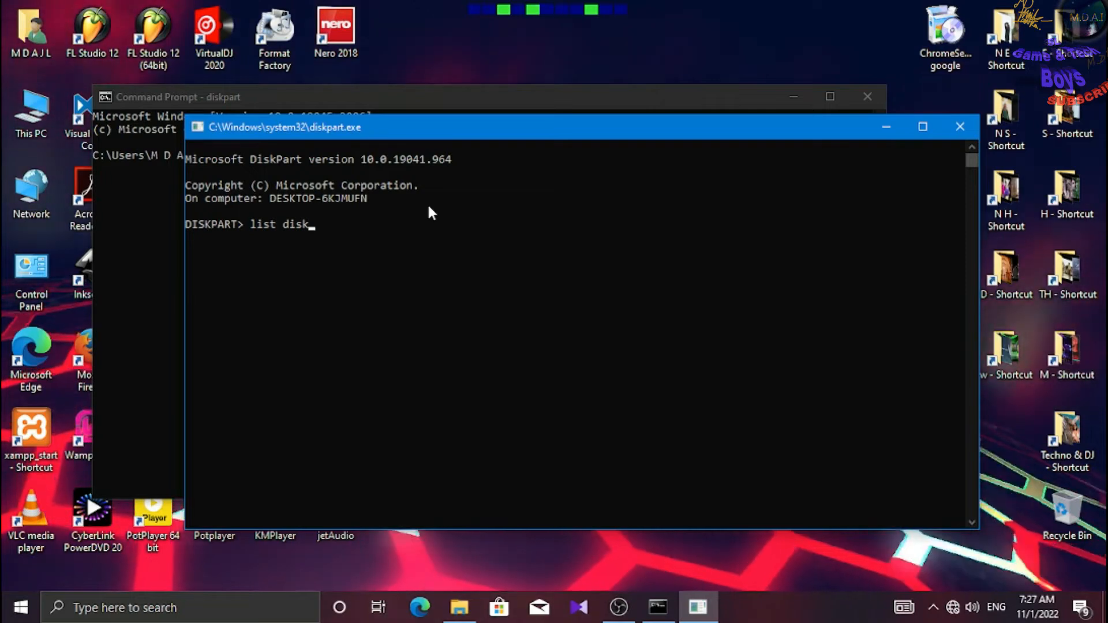
{"action": "key", "text": "Return"}
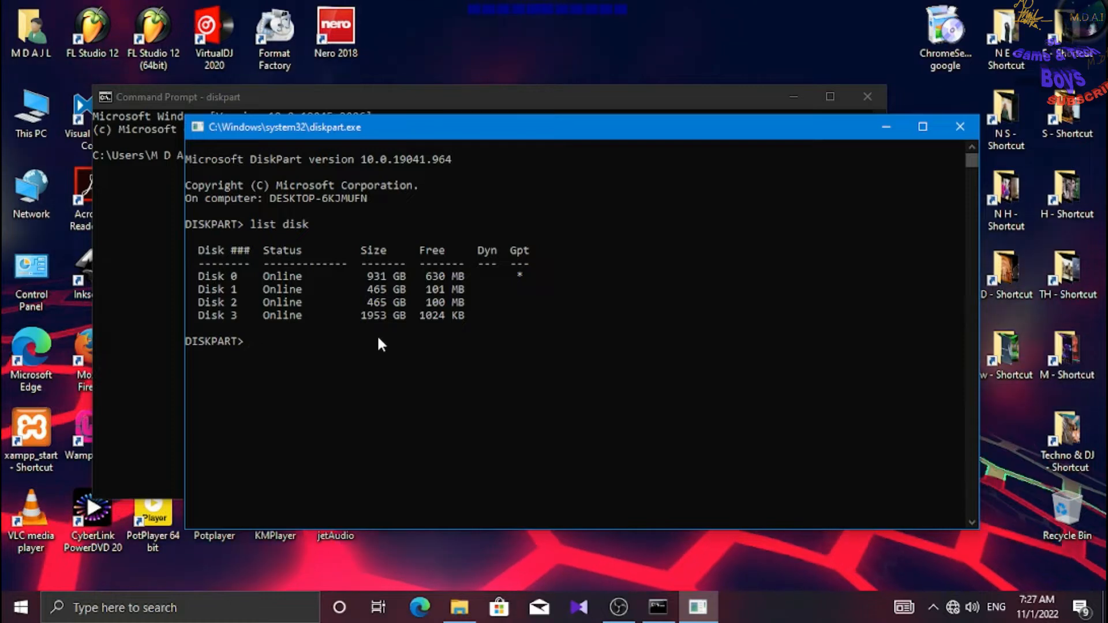
Select disk 3 in DiskPart with the "select disk 3" command.
{"action": "type", "text": "s"}
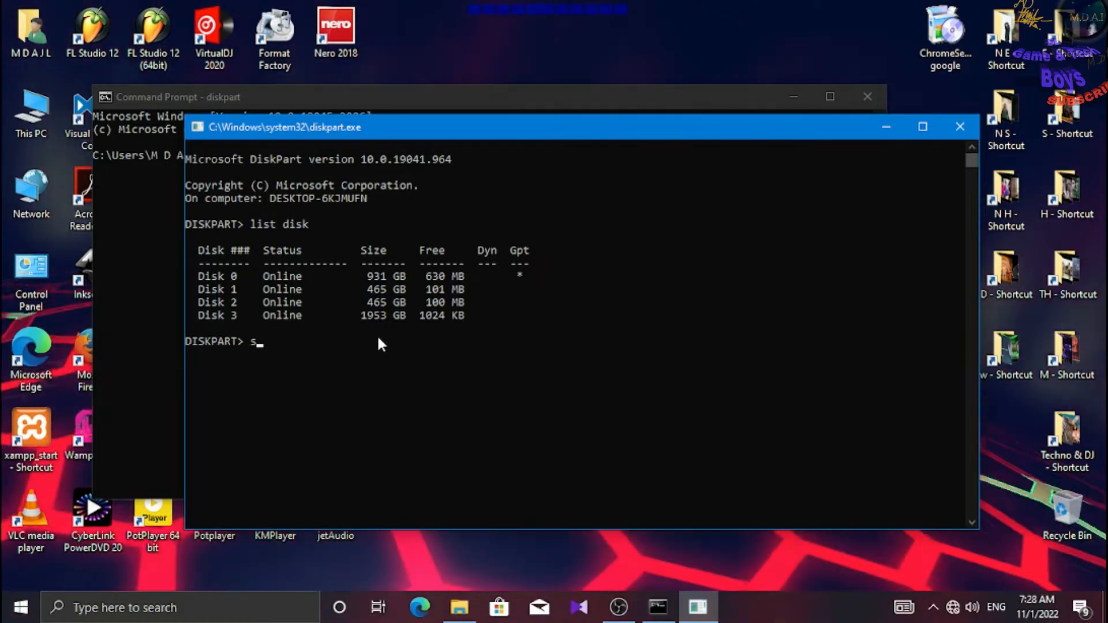
{"action": "type", "text": "e"}
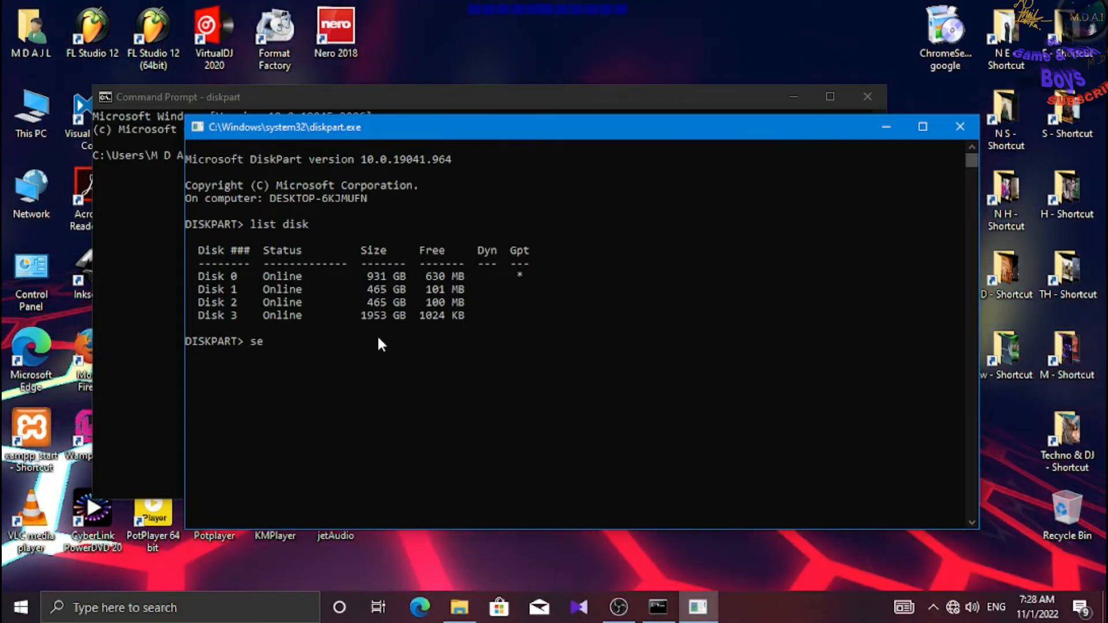
{"action": "type", "text": "l"}
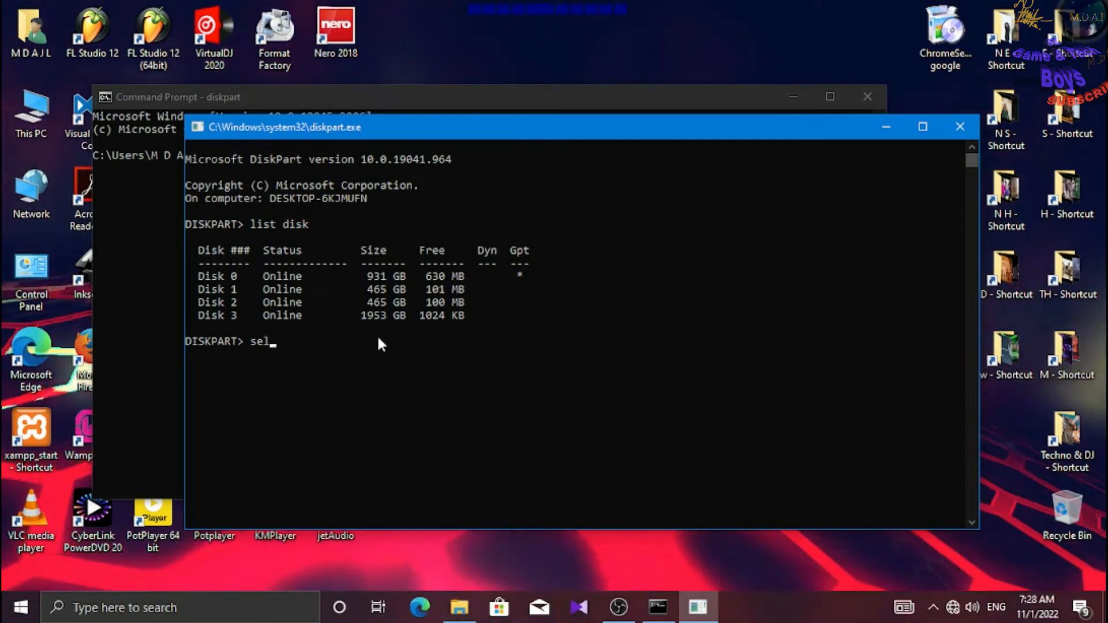
{"action": "type", "text": "ec"}
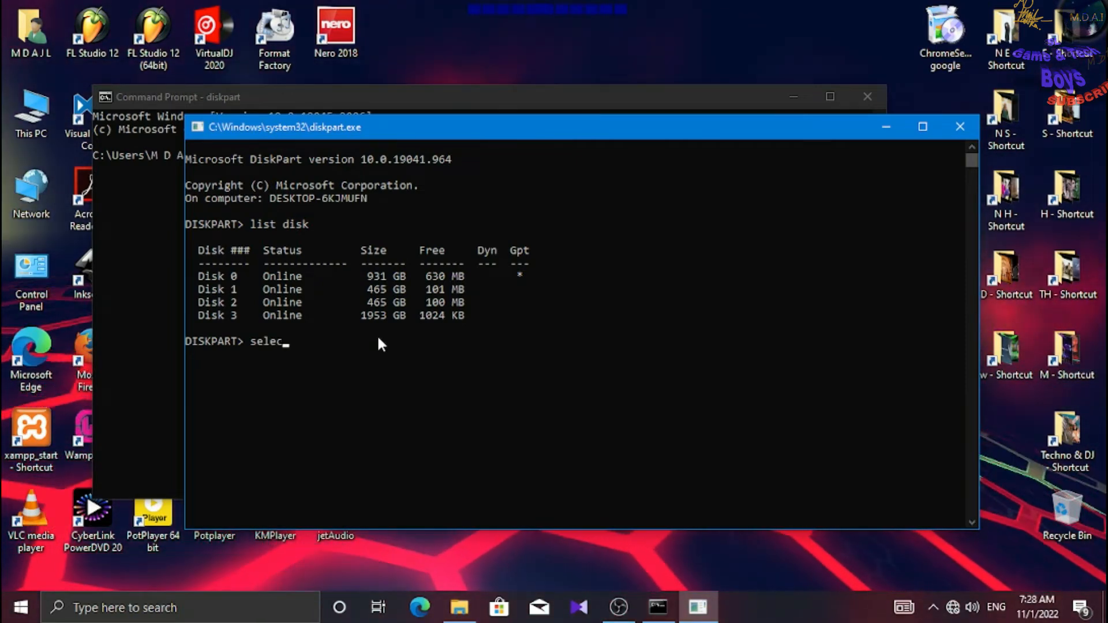
{"action": "type", "text": "t "}
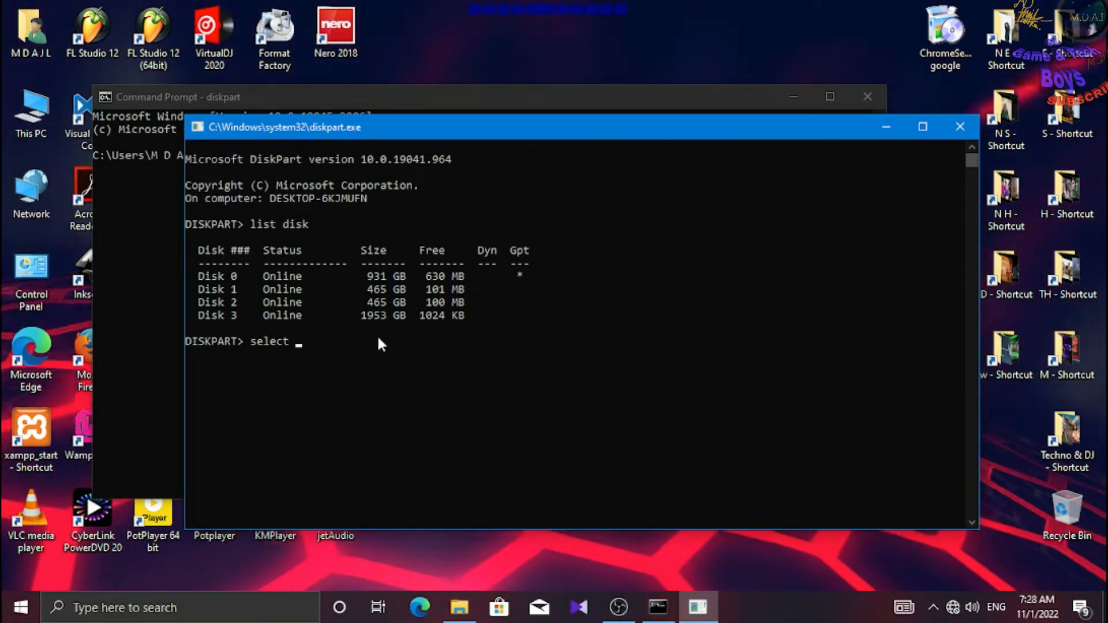
{"action": "type", "text": "di"}
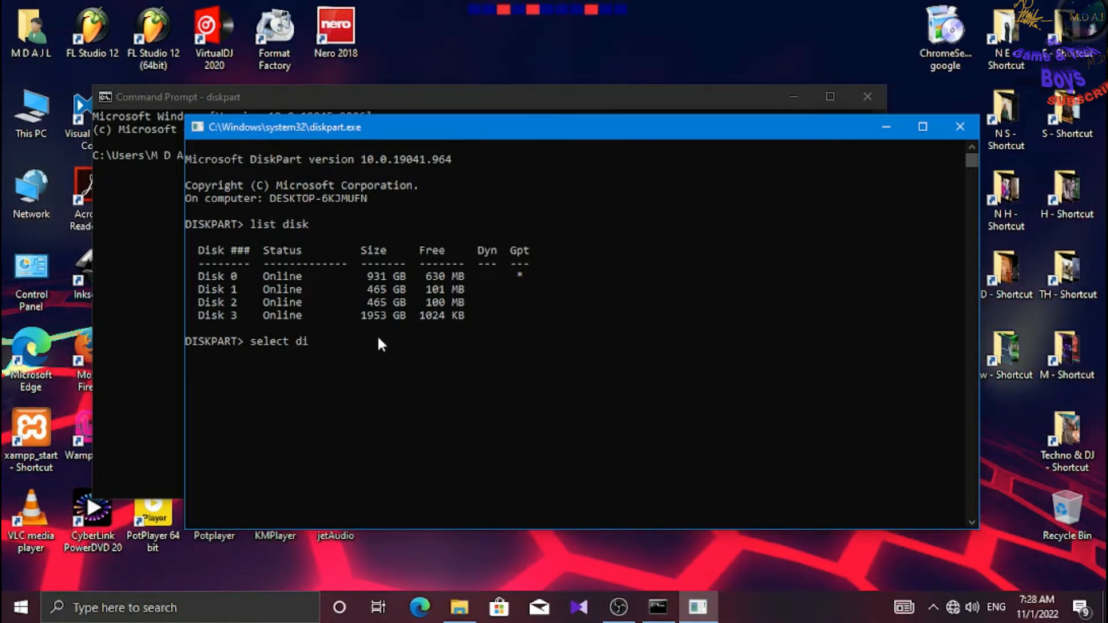
{"action": "type", "text": "sk"}
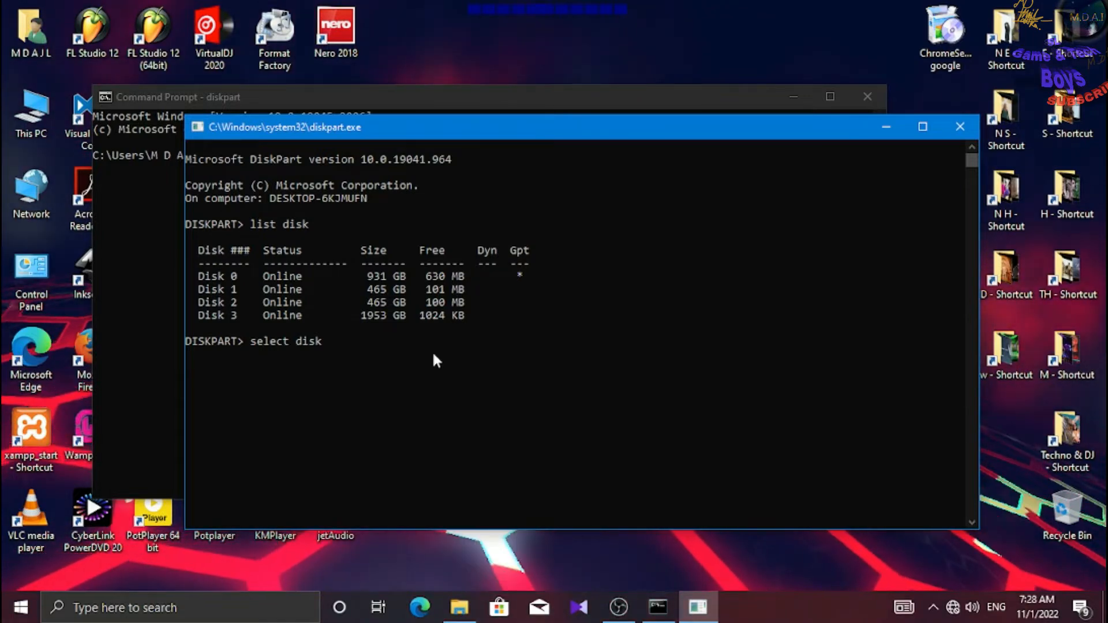
{"action": "type", "text": "3"}
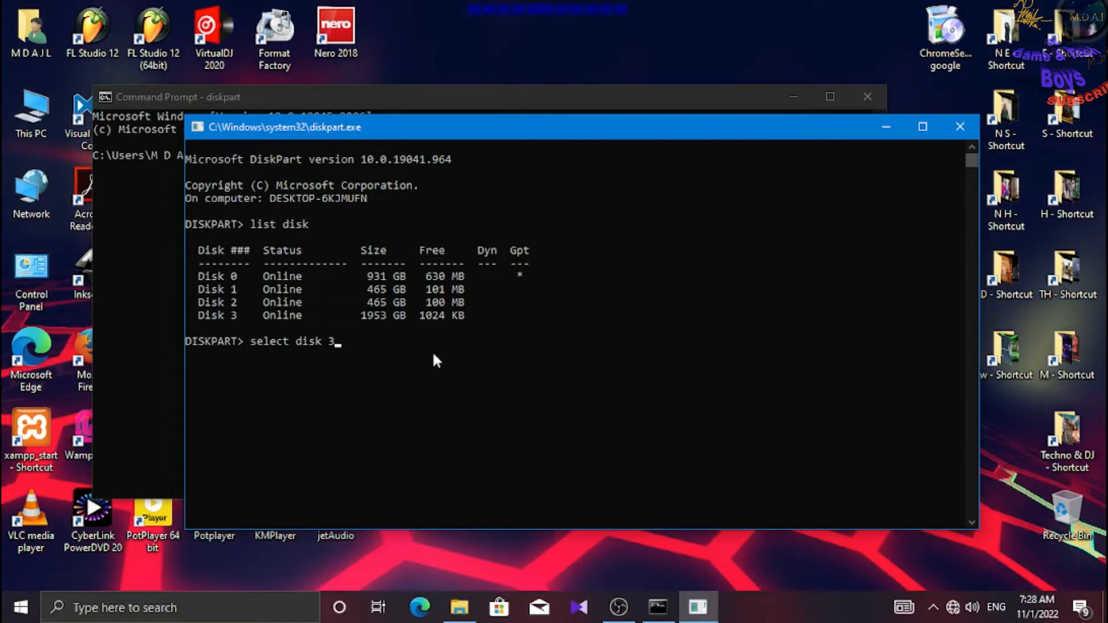
{"action": "key", "text": "Return"}
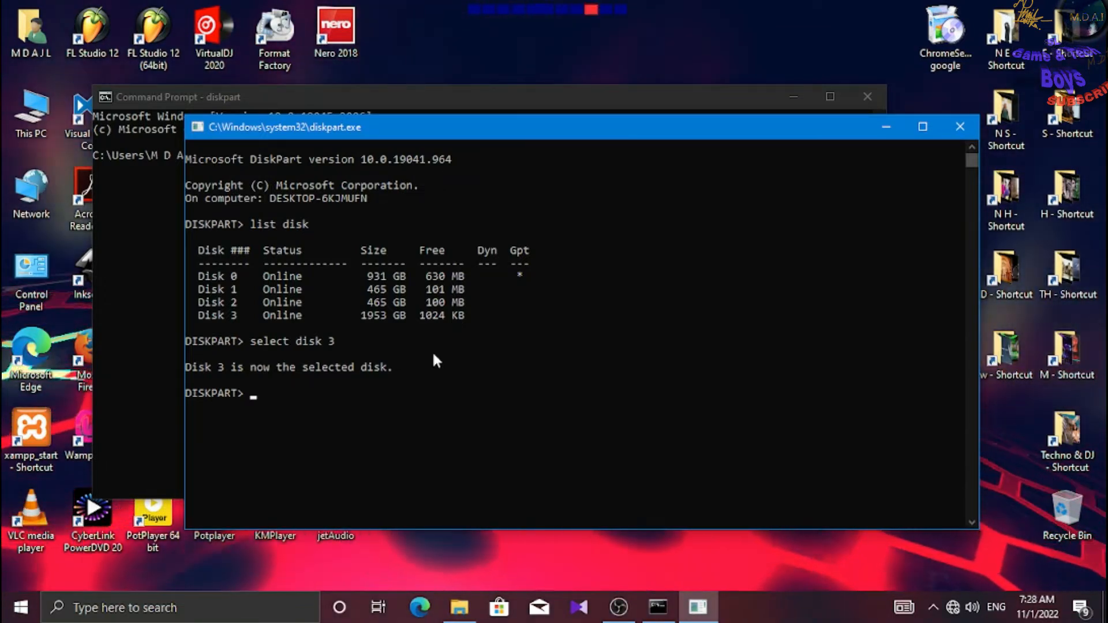
List the partitions on the selected disk with the "list partition" command.
{"action": "type", "text": "li"}
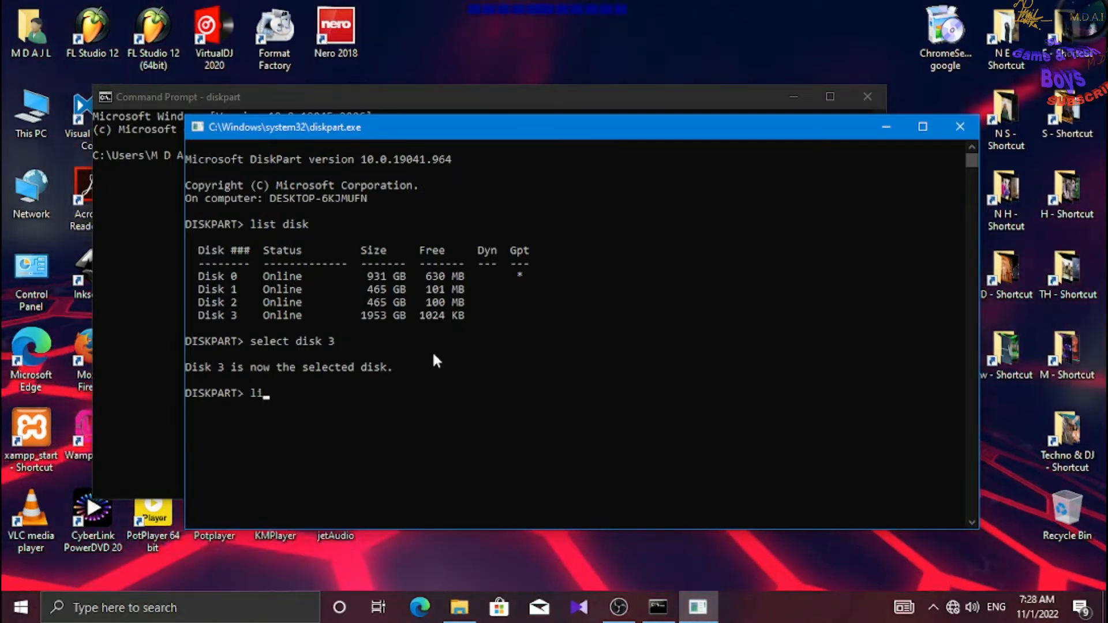
{"action": "type", "text": "st"}
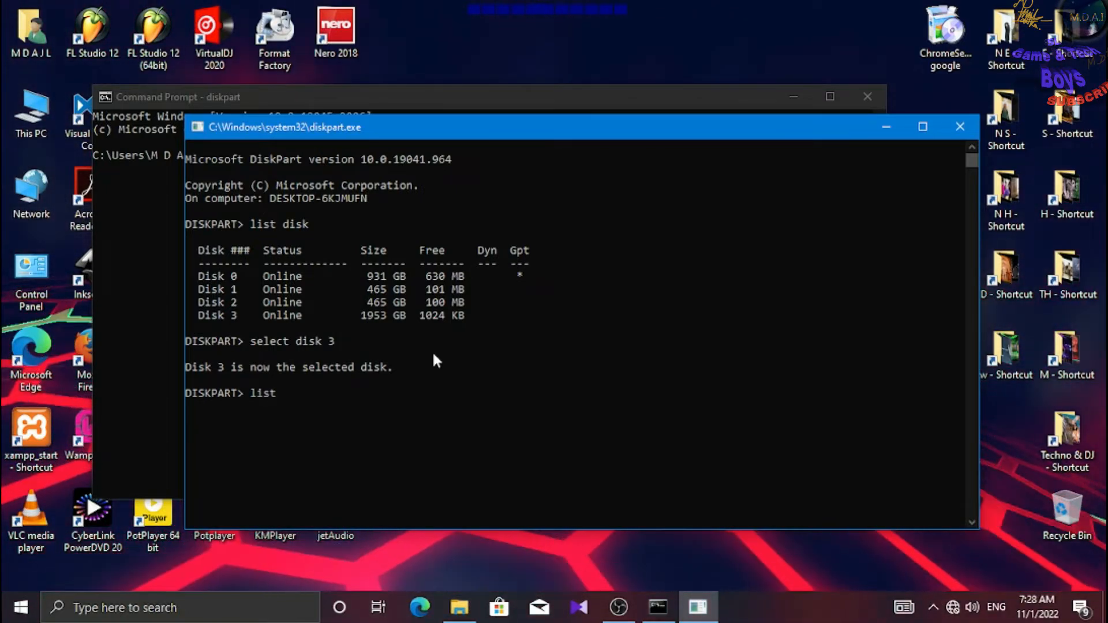
{"action": "type", "text": " p"}
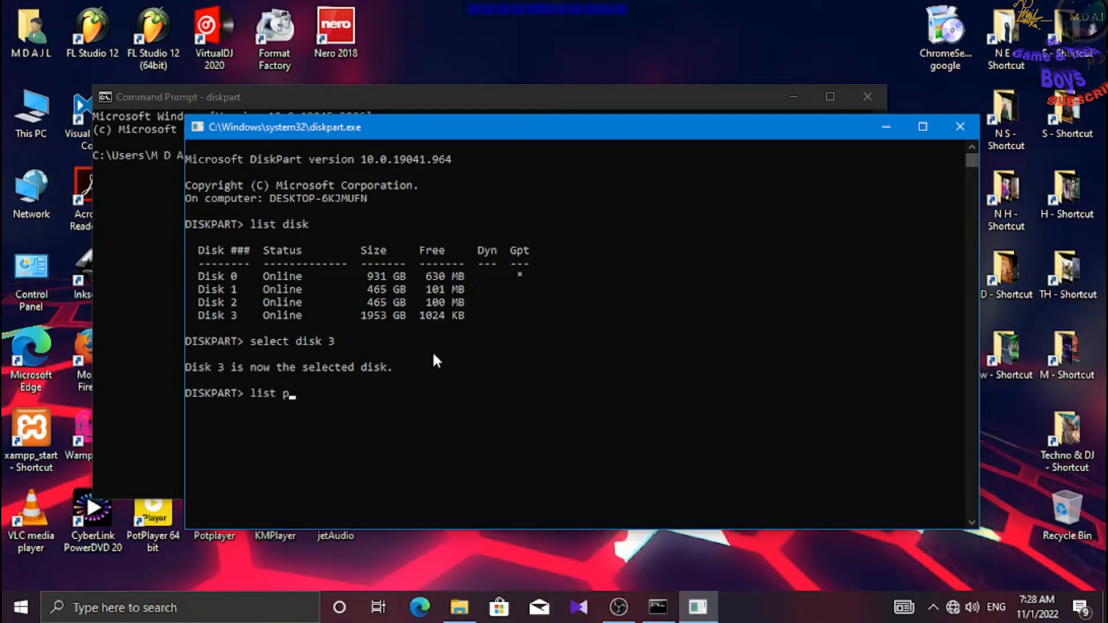
{"action": "type", "text": "a"}
{"action": "type", "text": "rt"}
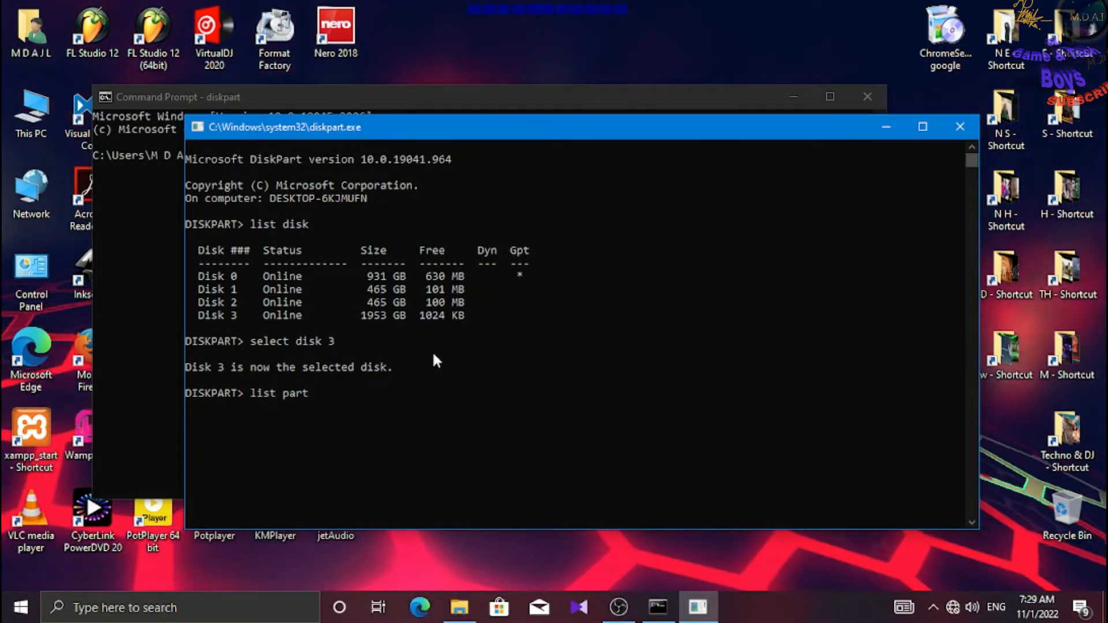
{"action": "type", "text": "ti"}
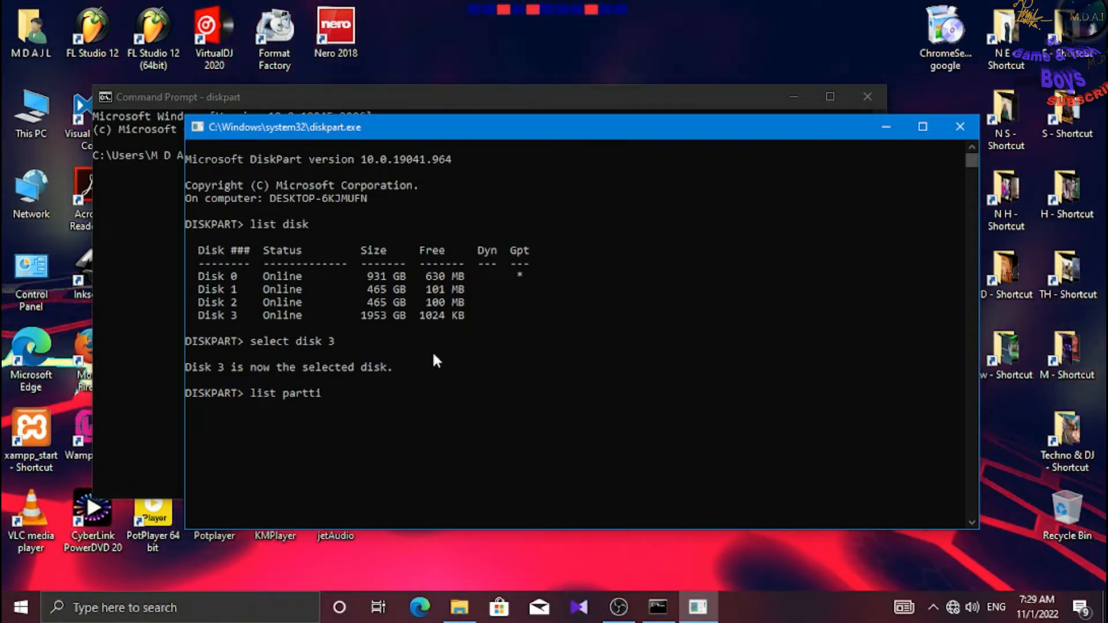
{"action": "key", "text": "BackSpace"}
{"action": "key", "text": "BackSpace"}
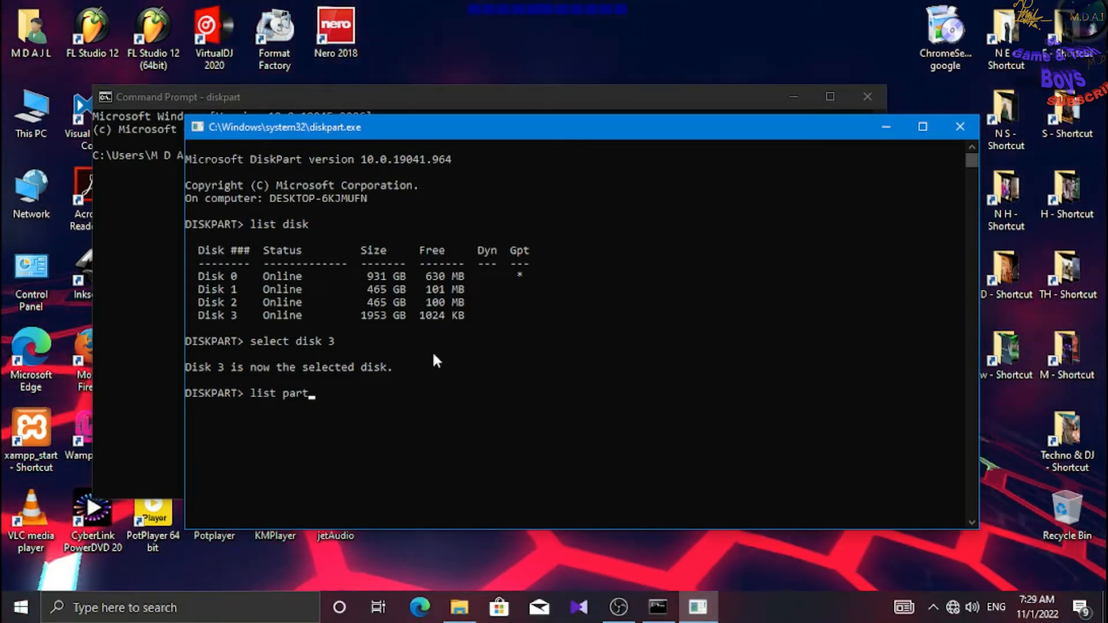
{"action": "type", "text": "it"}
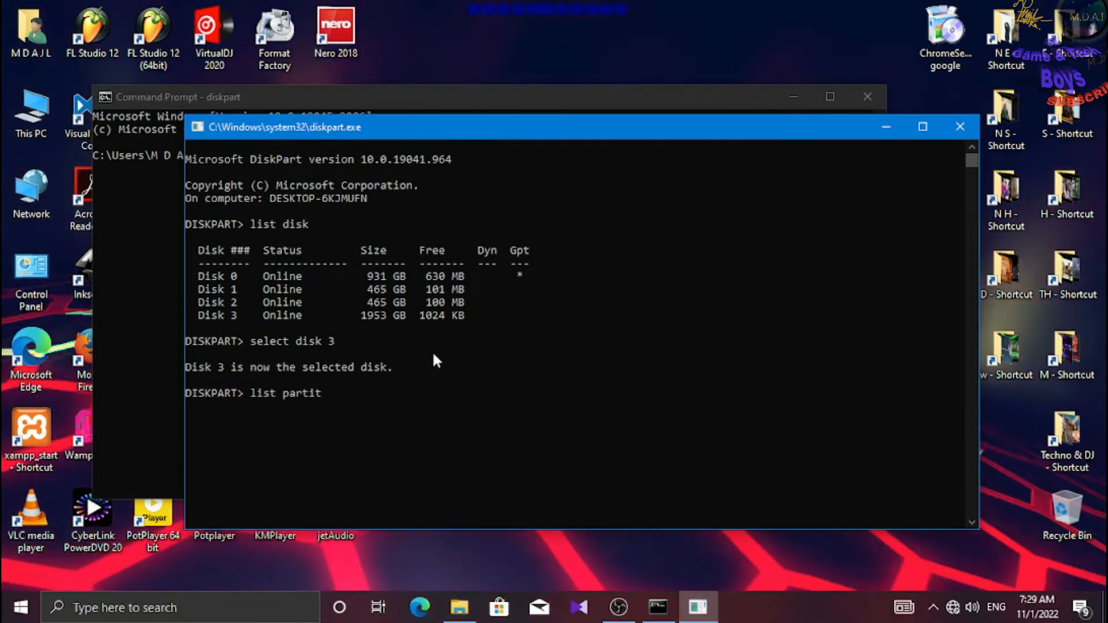
{"action": "type", "text": "ion"}
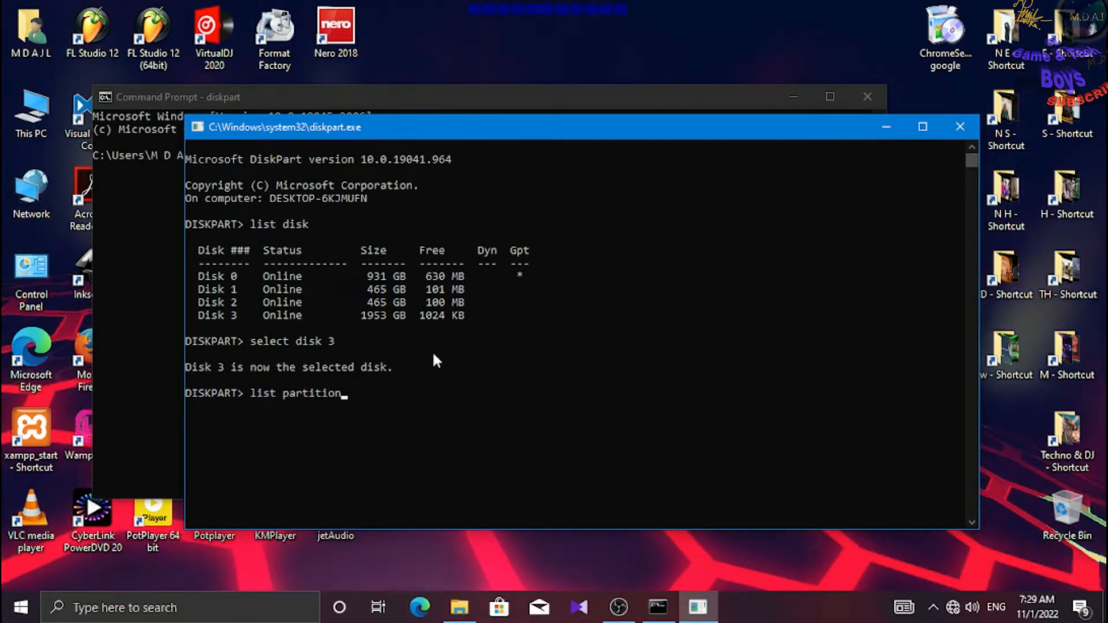
{"action": "key", "text": "Return"}
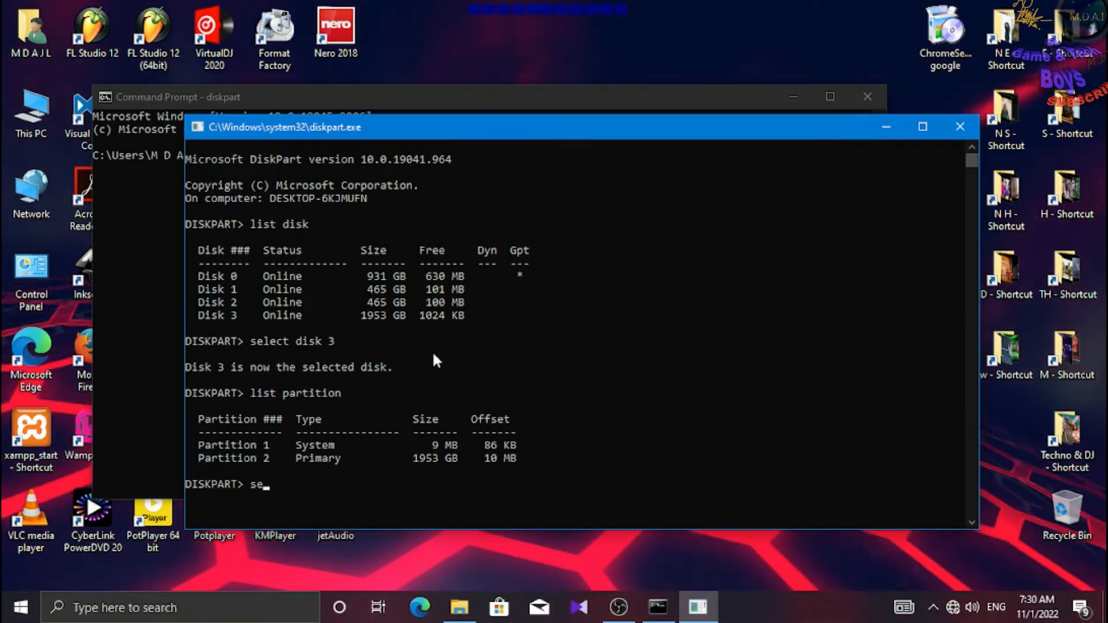
Select partition 2, the primary partition of disk 3, with the "select partition 2" command.
{"action": "type", "text": "e"}
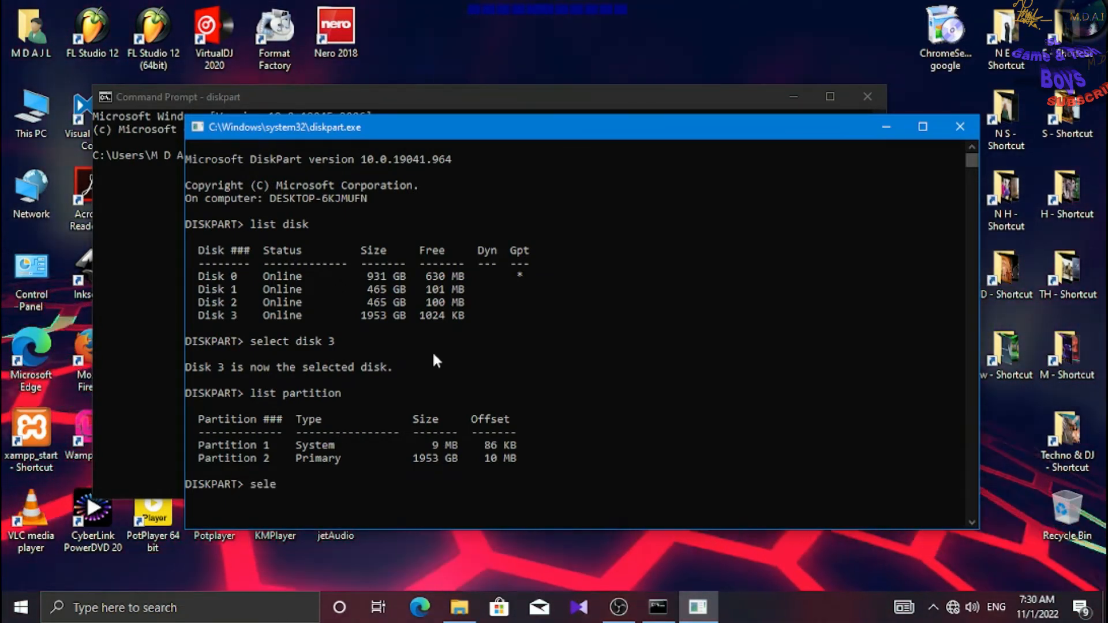
{"action": "type", "text": "ct pa"}
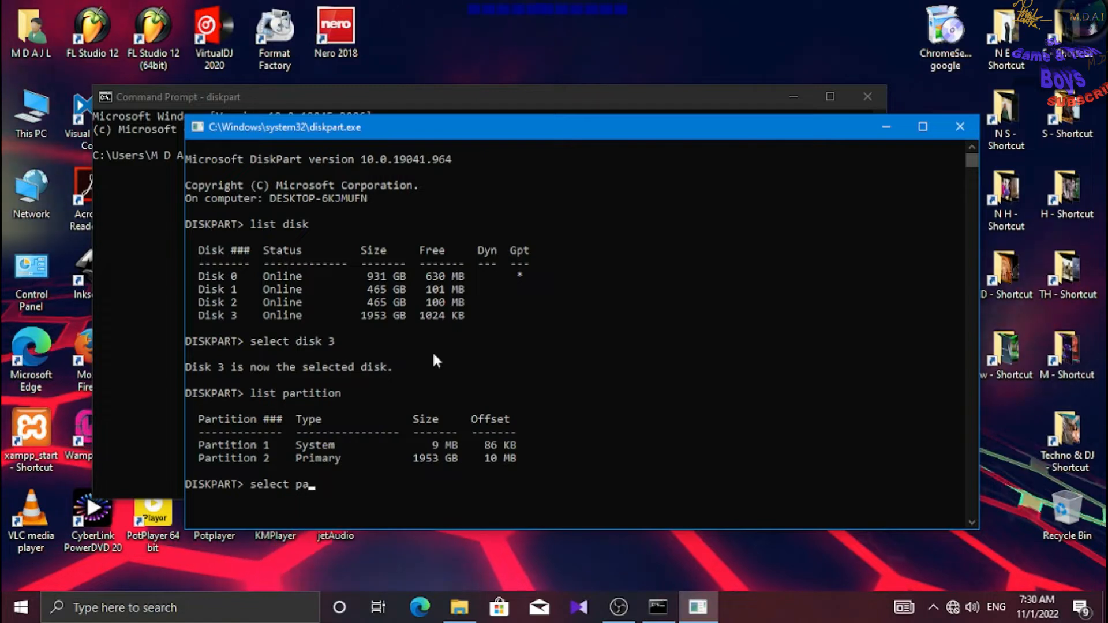
{"action": "type", "text": "rti"}
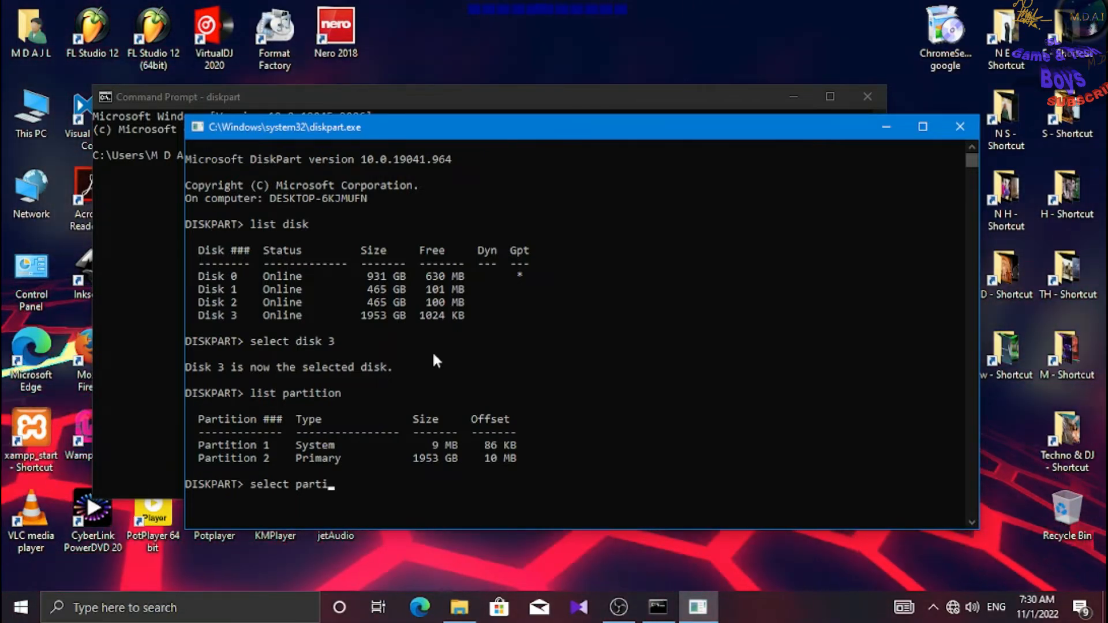
{"action": "type", "text": "t"}
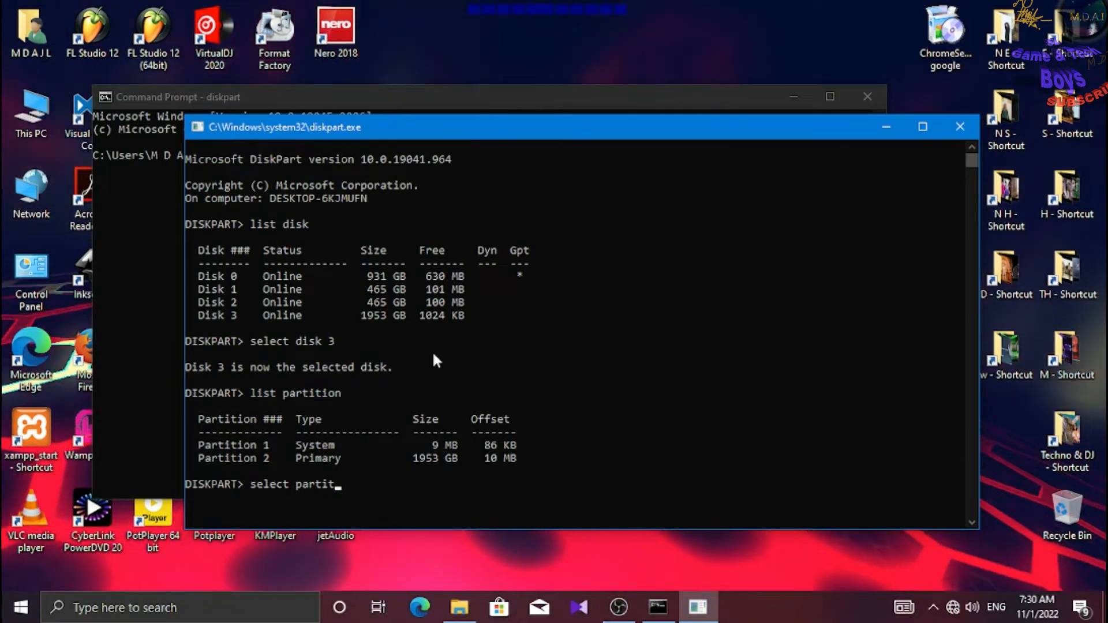
{"action": "type", "text": "ion 2"}
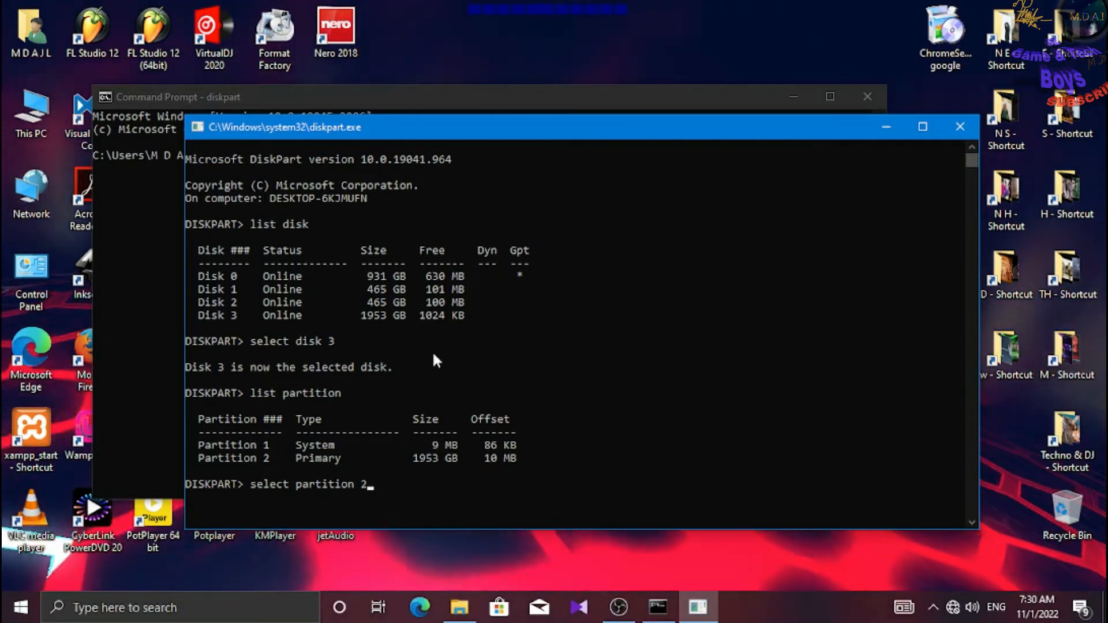
{"action": "key", "text": "Return"}
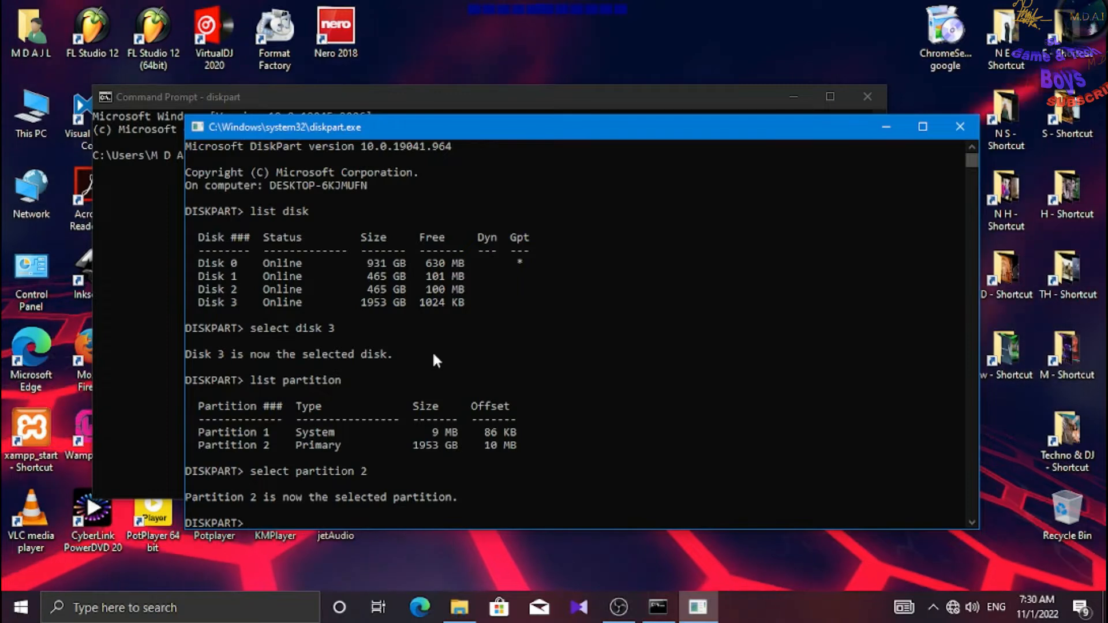
Erase all partitions from the selected disk 3 with the "clean" command.
{"action": "type", "text": "cl"}
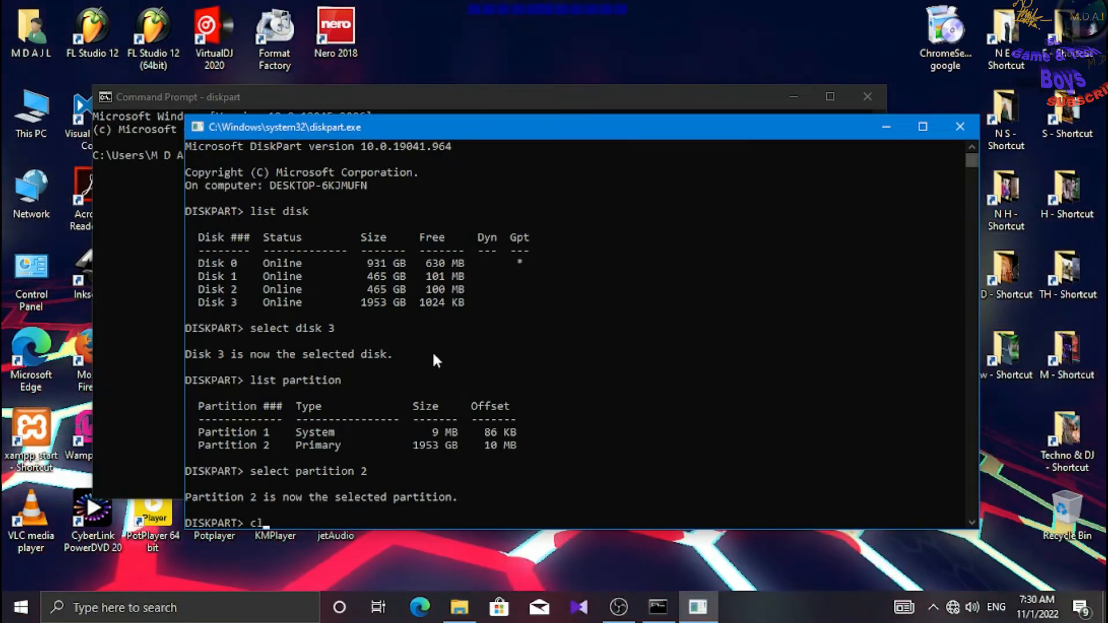
{"action": "type", "text": "e"}
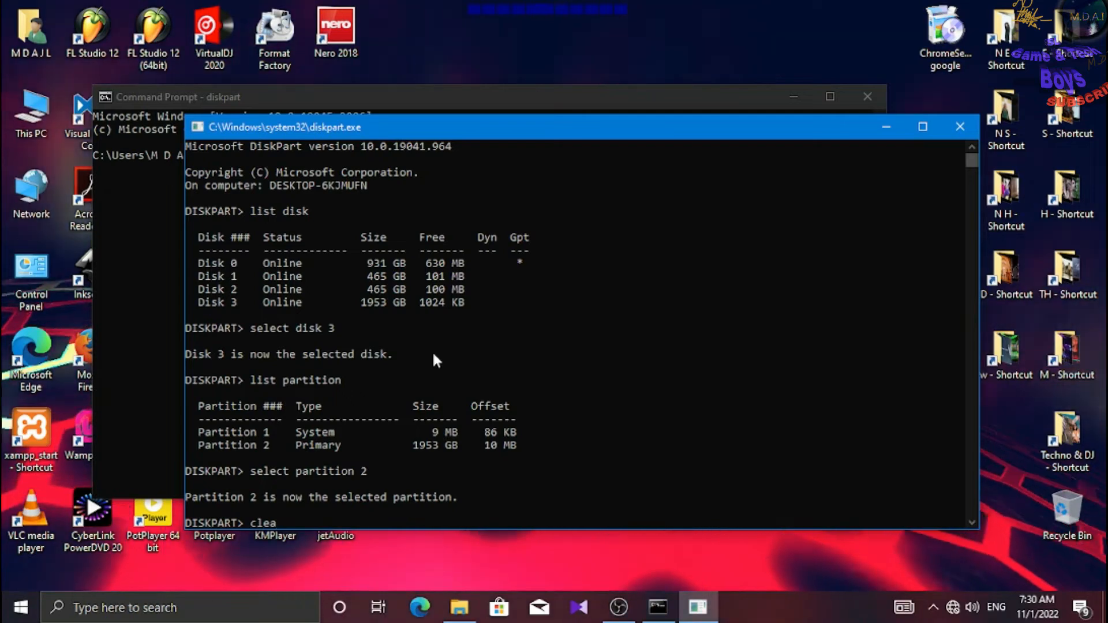
{"action": "type", "text": "an"}
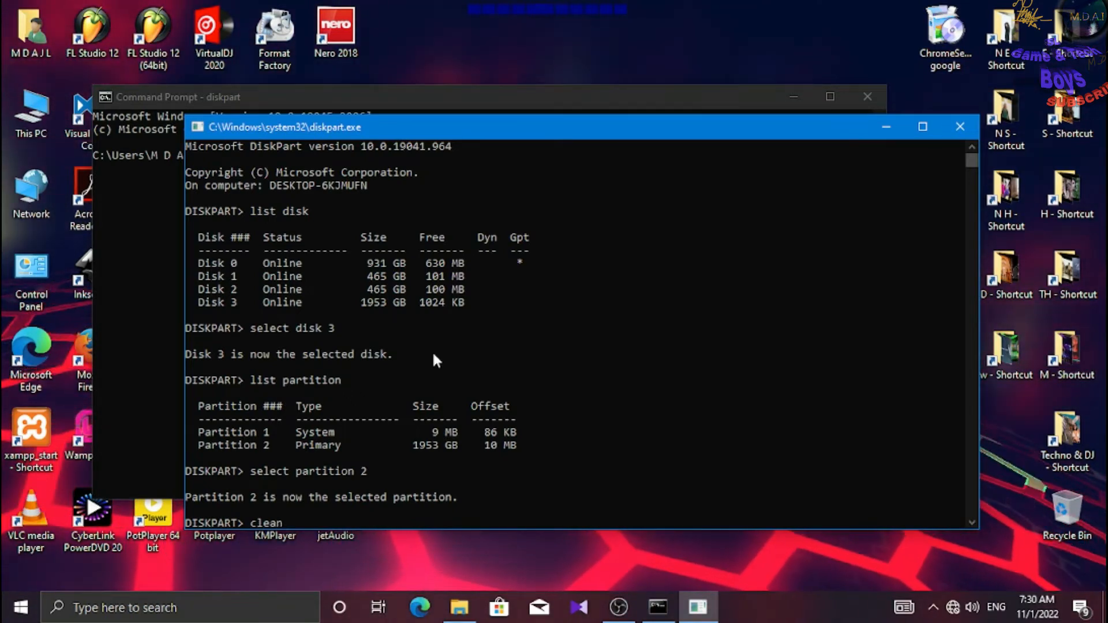
{"action": "key", "text": "Return"}
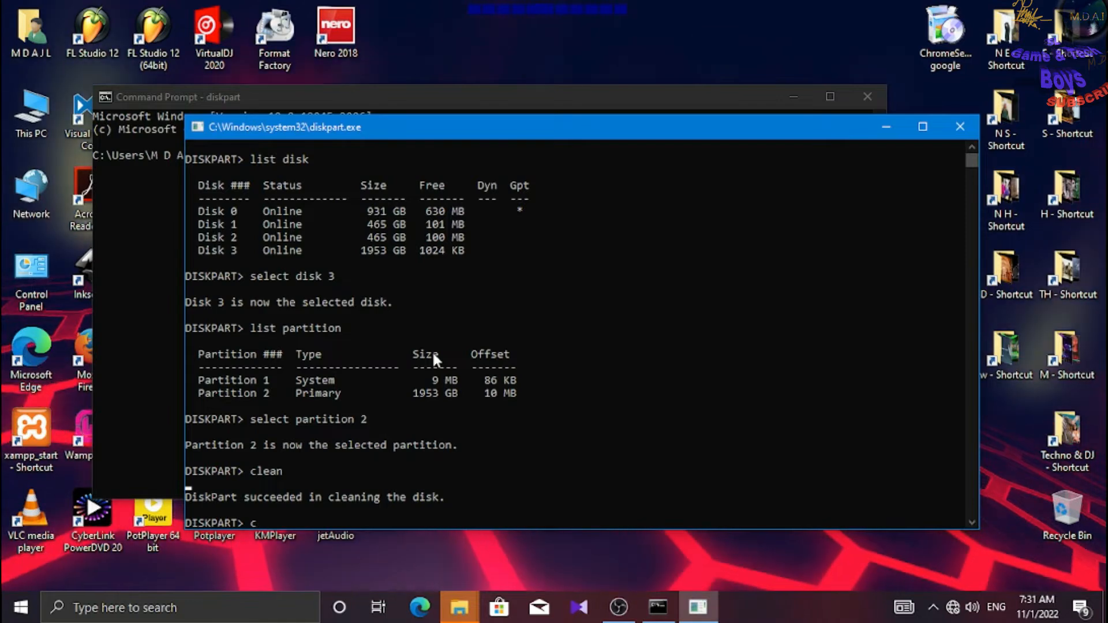
Create a primary partition on the cleaned disk 3 with the "create partition primary" command.
{"action": "type", "text": "ce"}
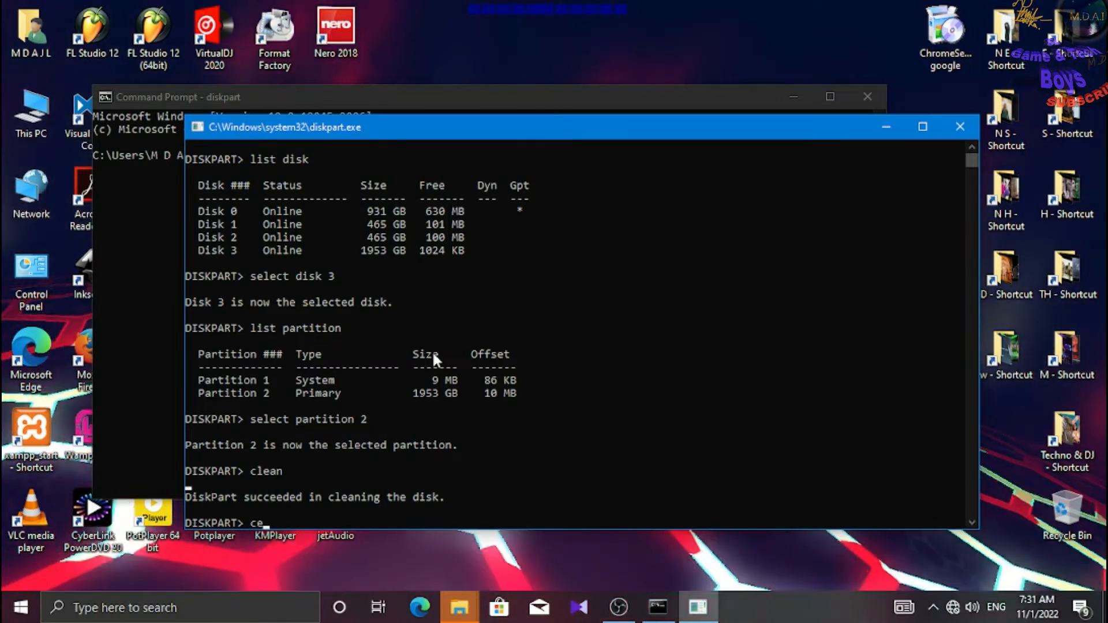
{"action": "key", "text": "BackSpace"}
{"action": "type", "text": "r"}
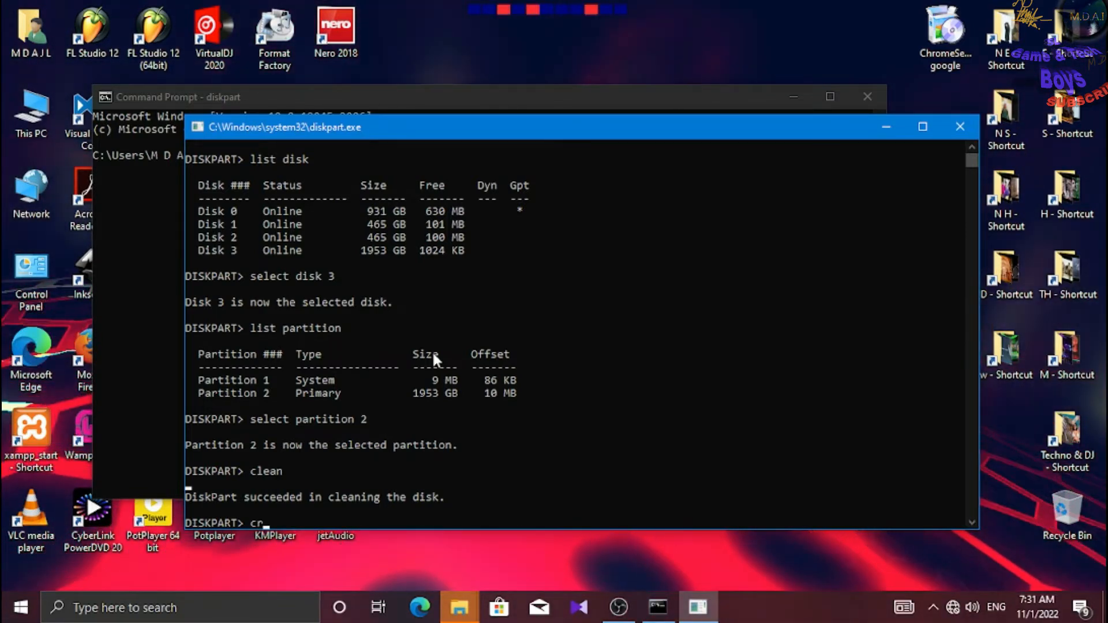
{"action": "type", "text": "ea"}
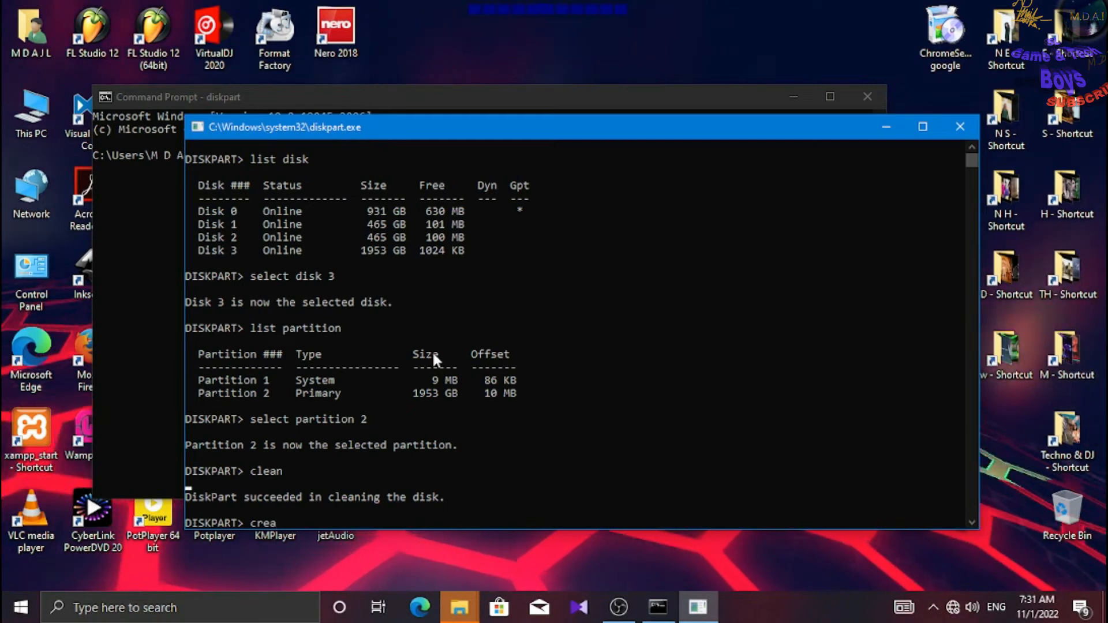
{"action": "type", "text": "t"}
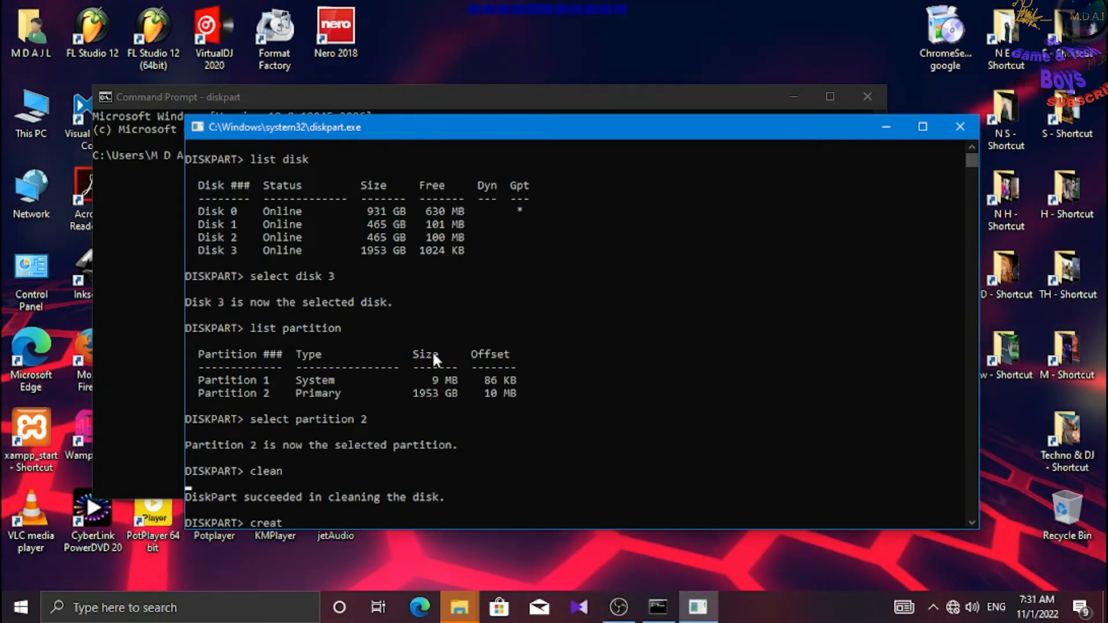
{"action": "type", "text": "e"}
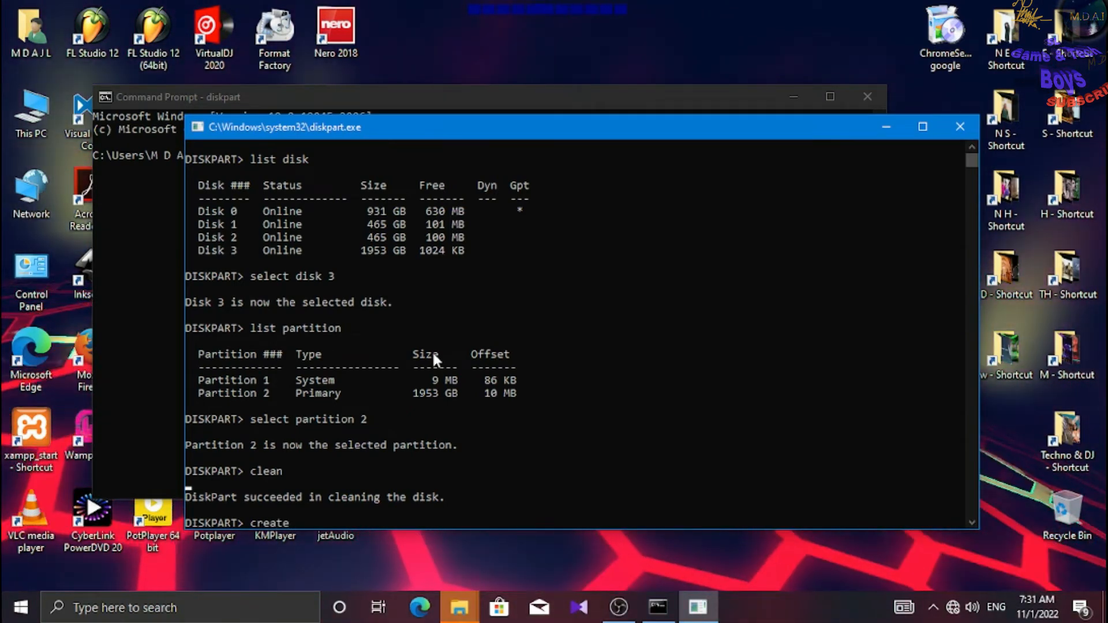
{"action": "type", "text": " p"}
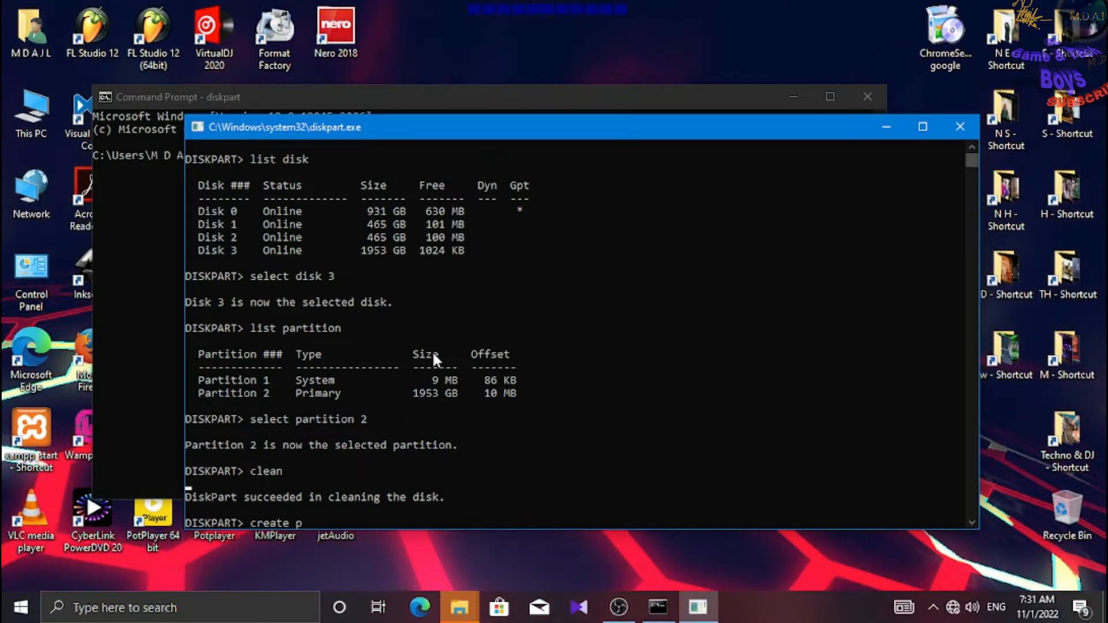
{"action": "type", "text": "ar"}
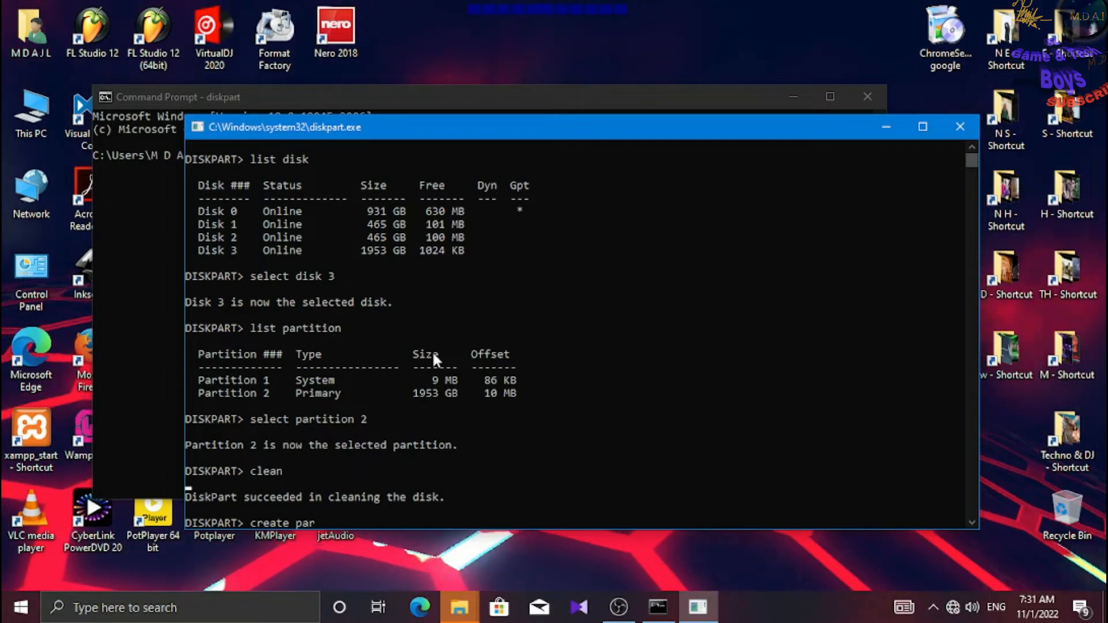
{"action": "type", "text": "ti"}
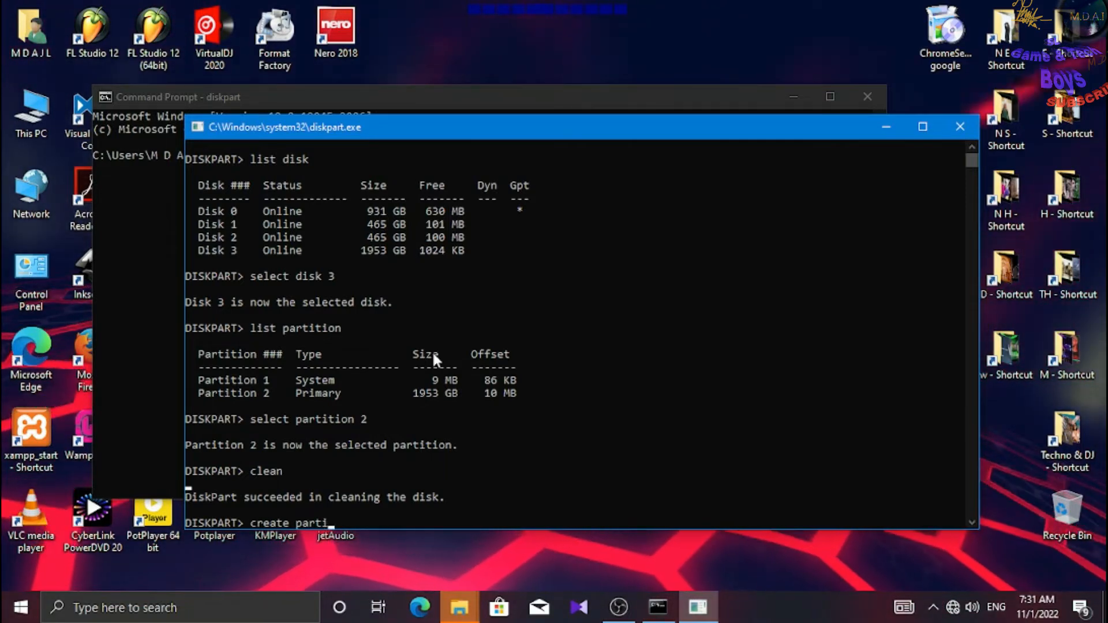
{"action": "type", "text": "tion"}
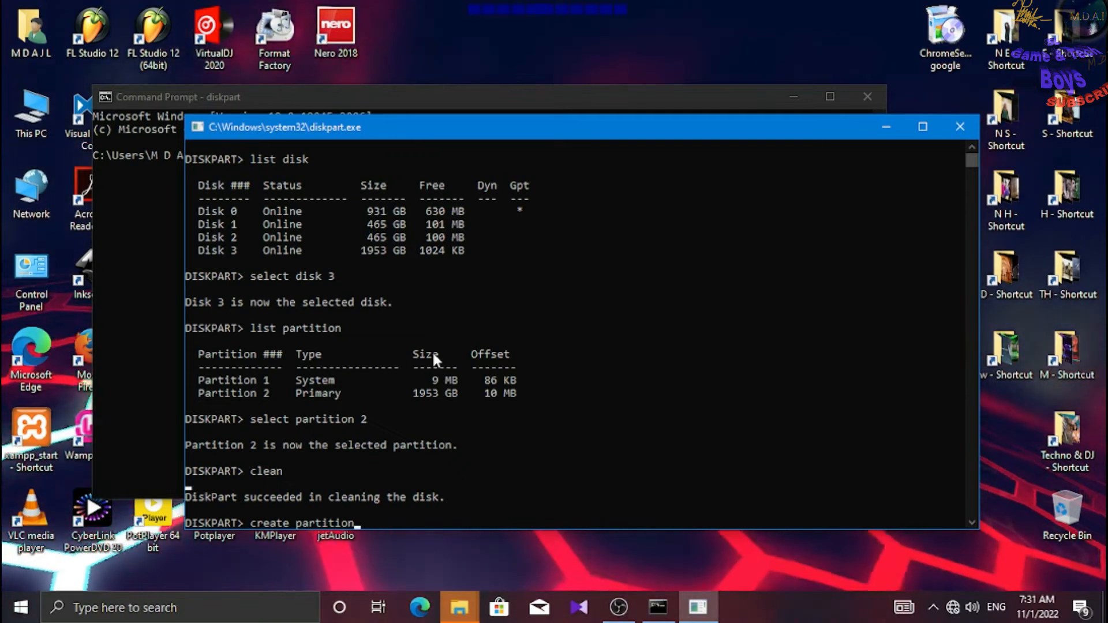
{"action": "type", "text": " p"}
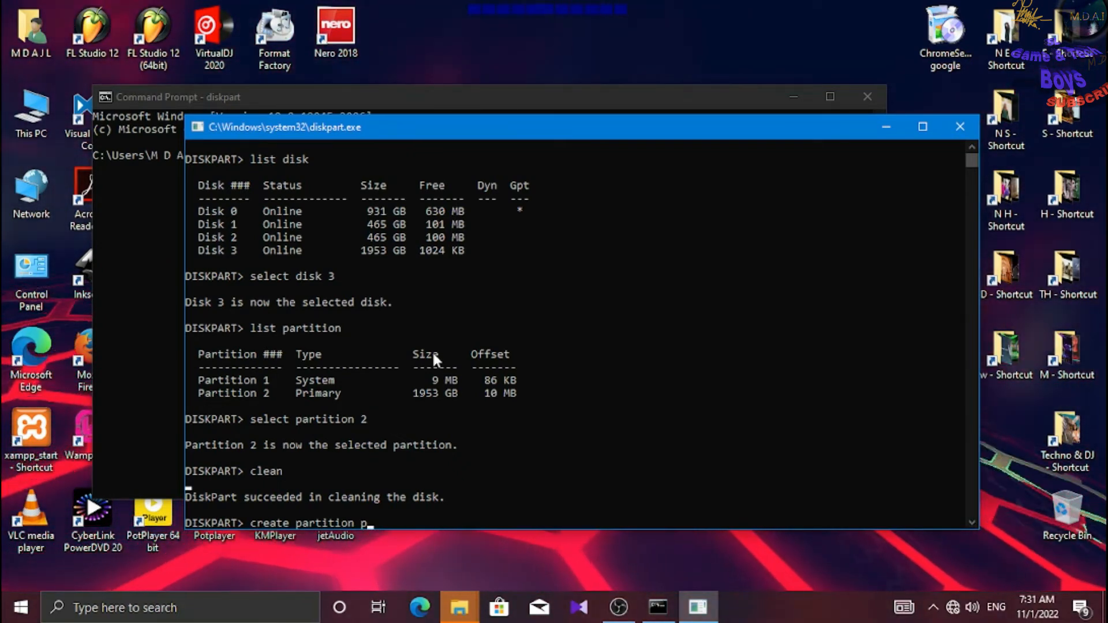
{"action": "type", "text": "r"}
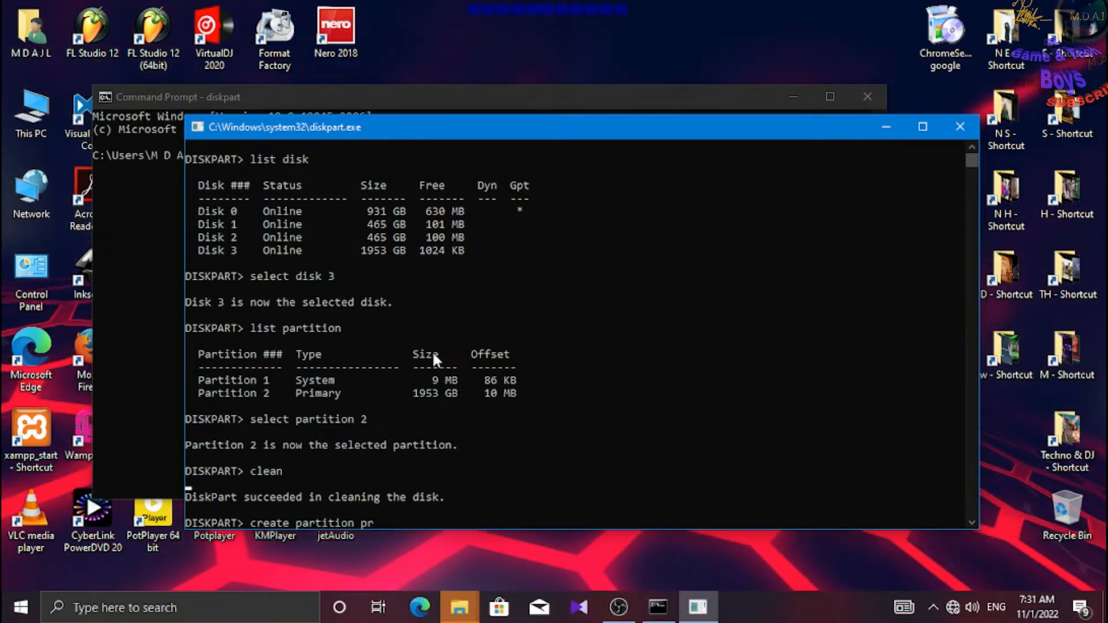
{"action": "type", "text": "ima"}
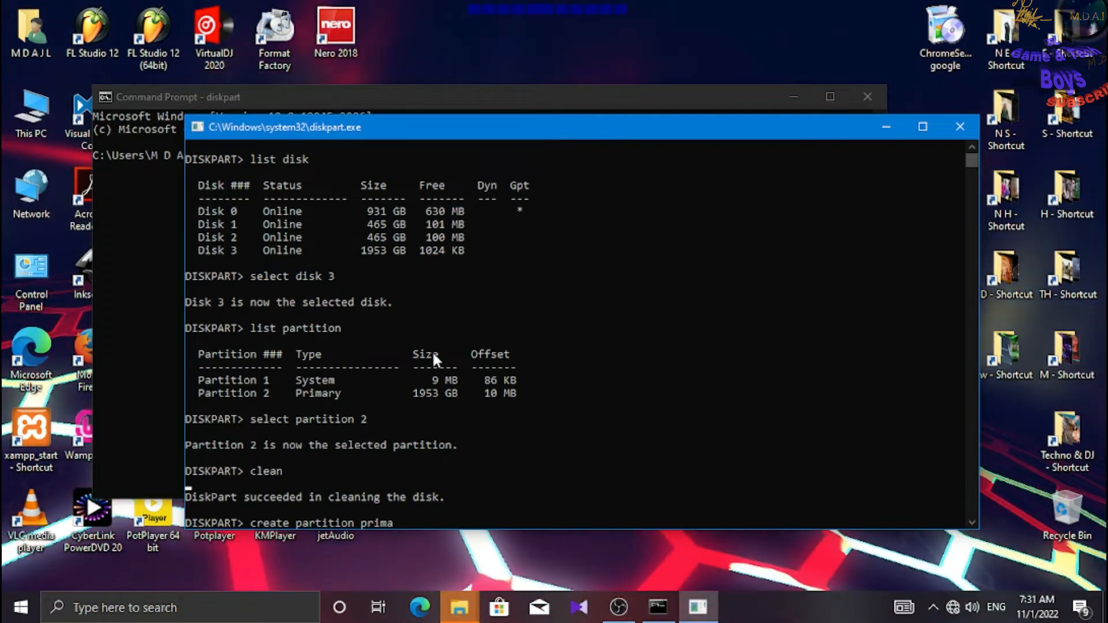
{"action": "type", "text": "ry"}
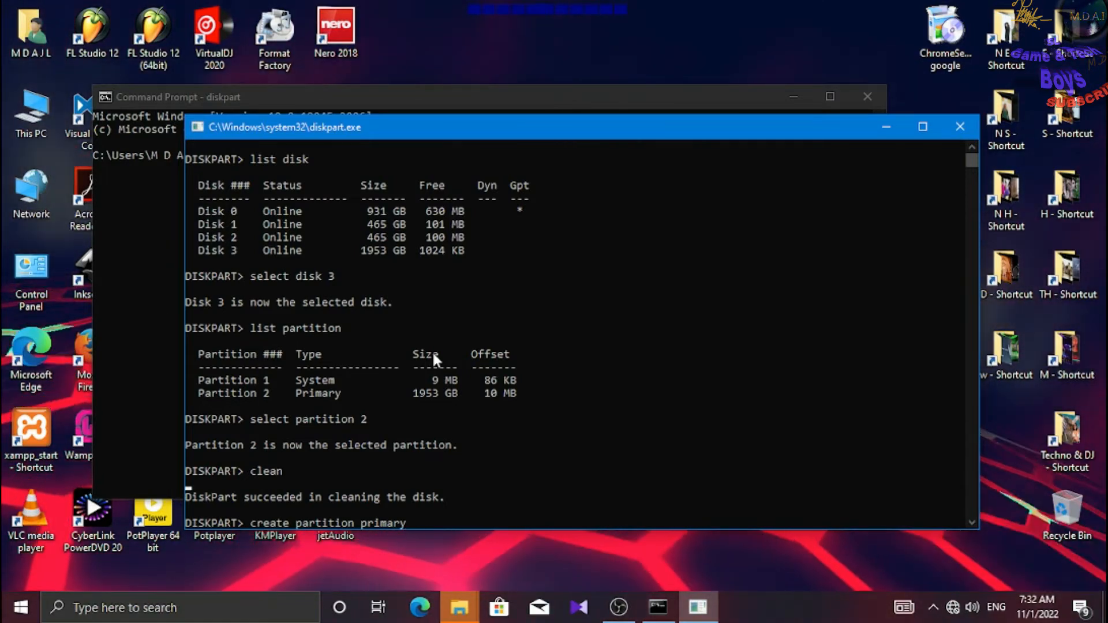
{"action": "key", "text": "Return"}
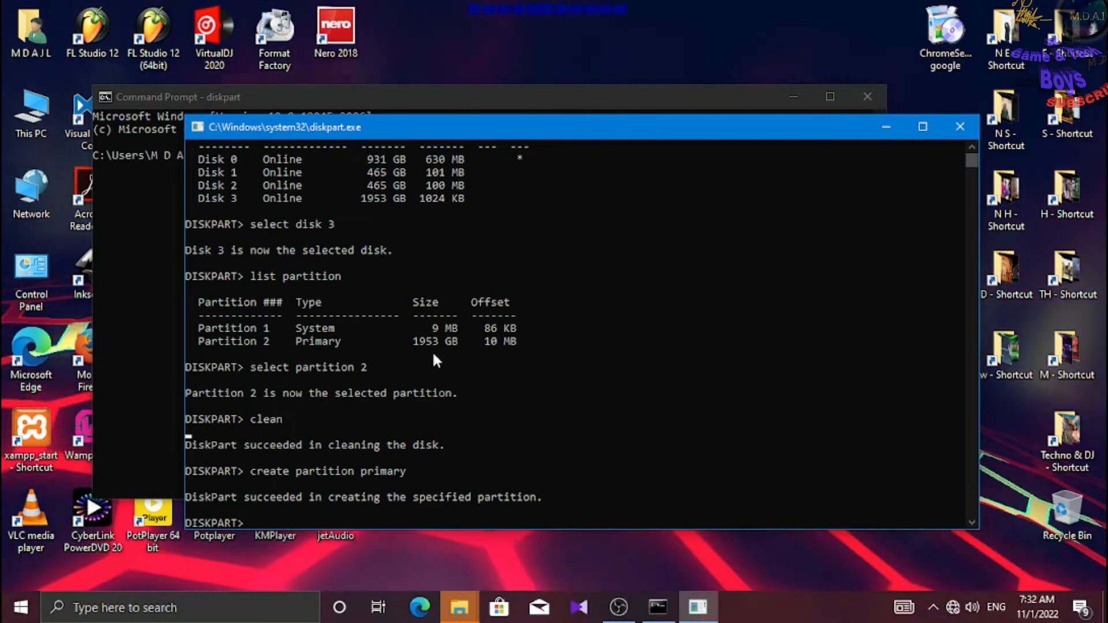
Delete the selected partition on disk 3 with the "delete partition override" command.
{"action": "type", "text": "d"}
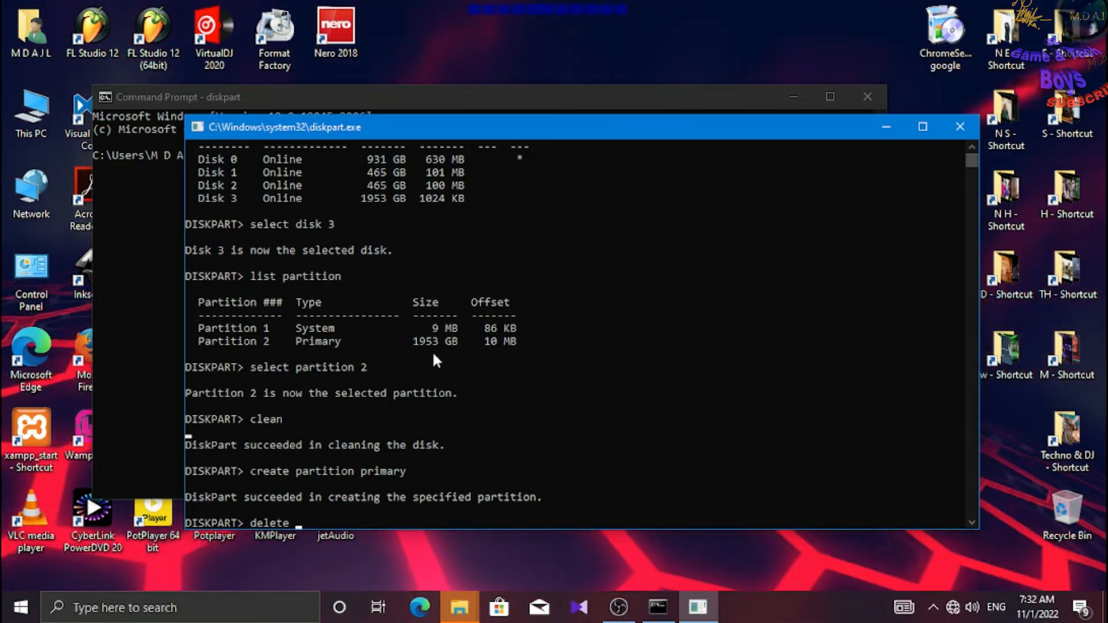
{"action": "type", "text": "elete p"}
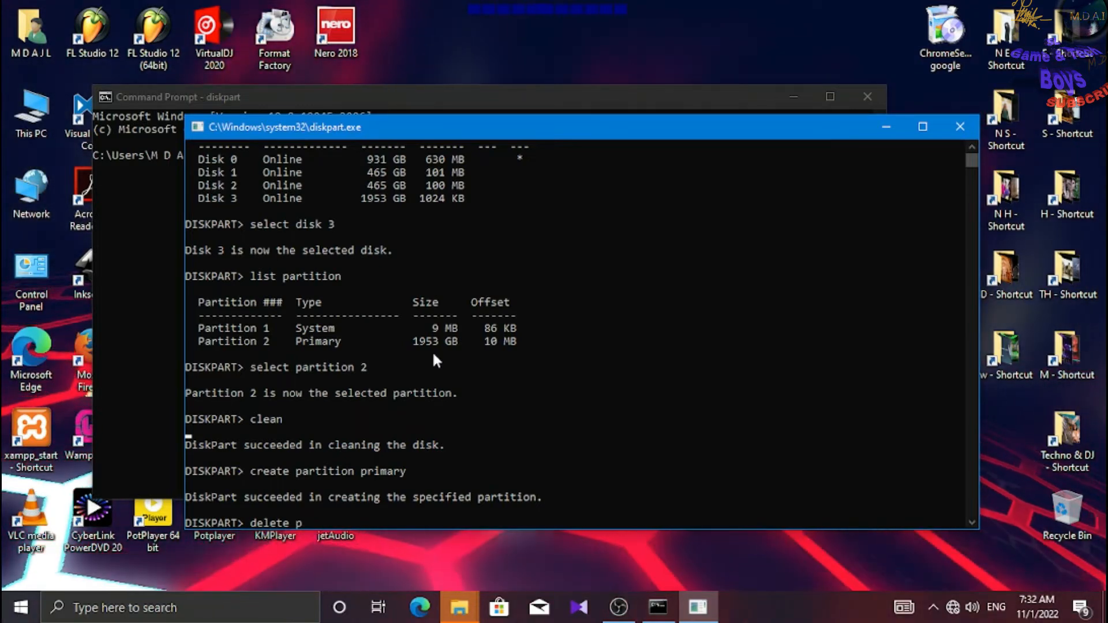
{"action": "type", "text": "ar"}
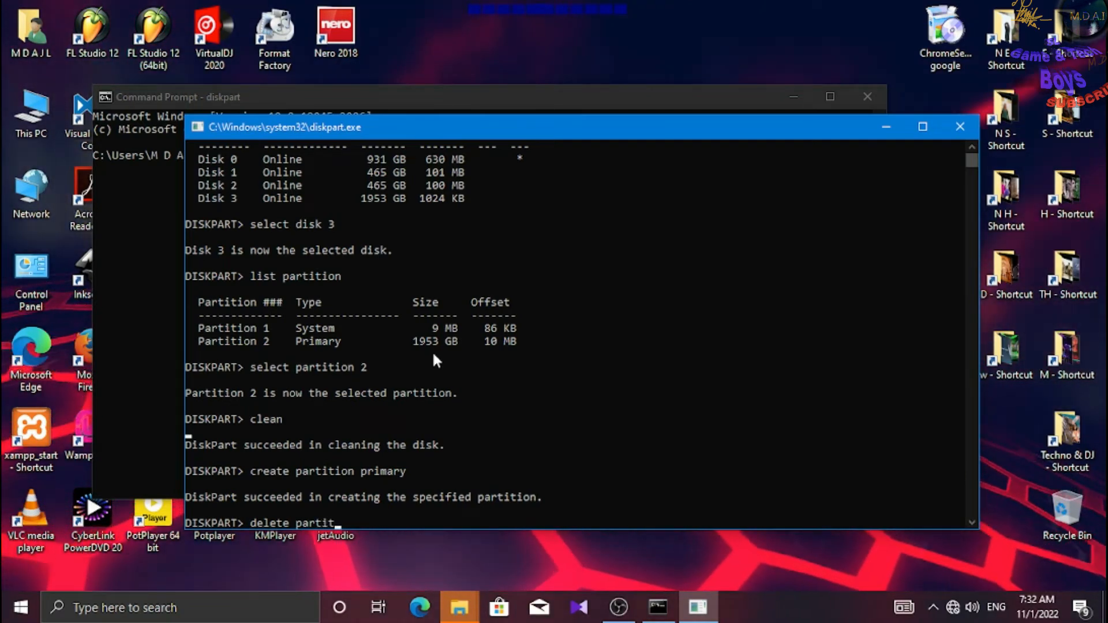
{"action": "type", "text": "tition over"}
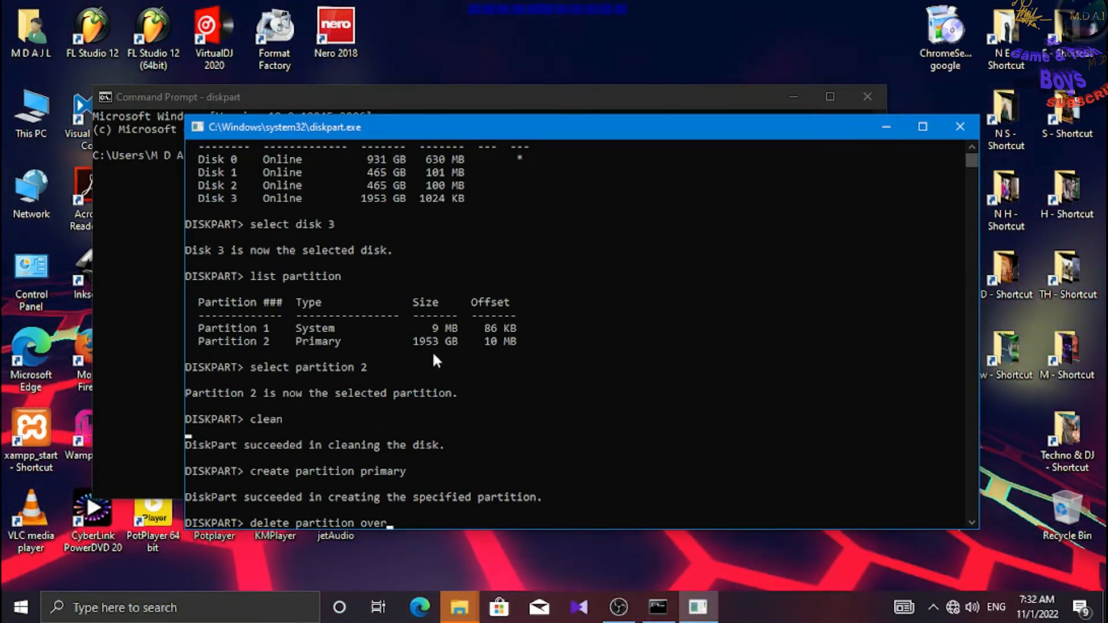
{"action": "type", "text": "ri"}
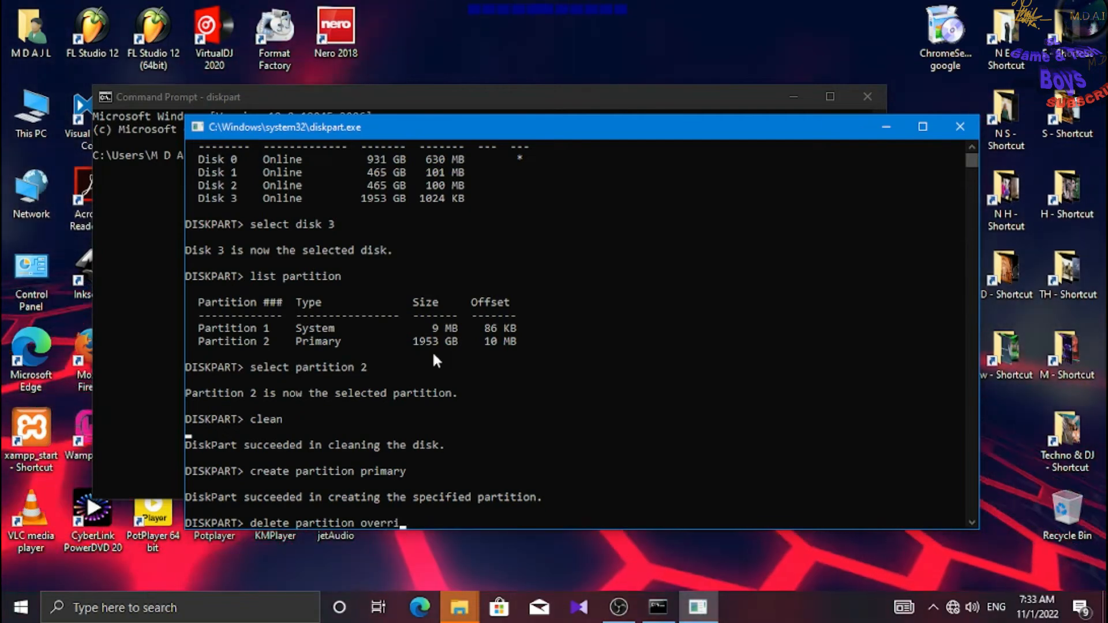
{"action": "type", "text": "d"}
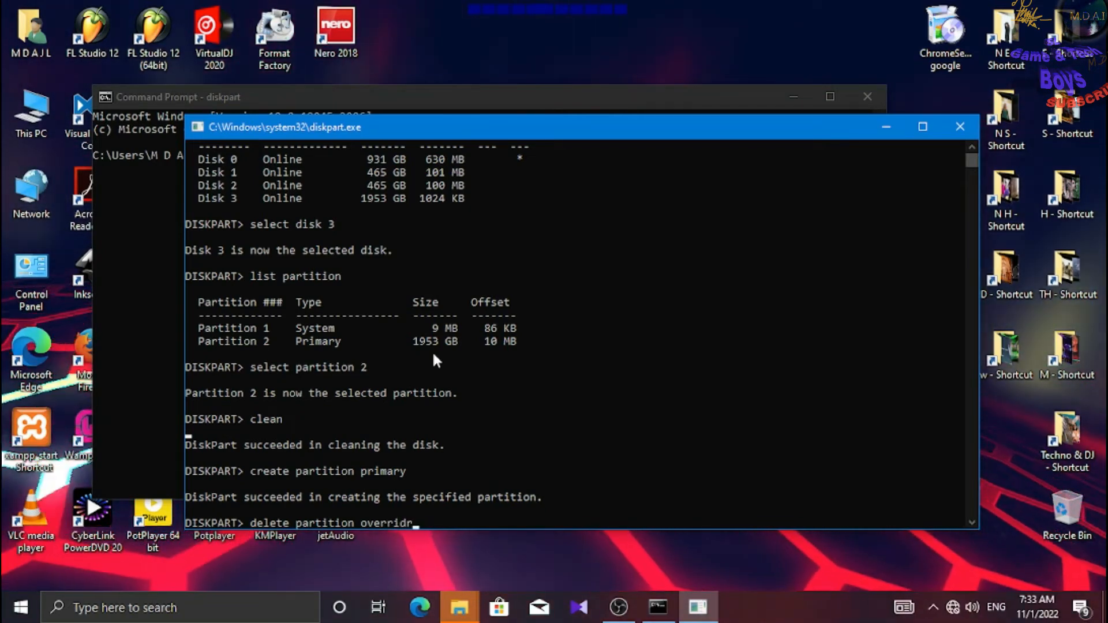
{"action": "type", "text": "e"}
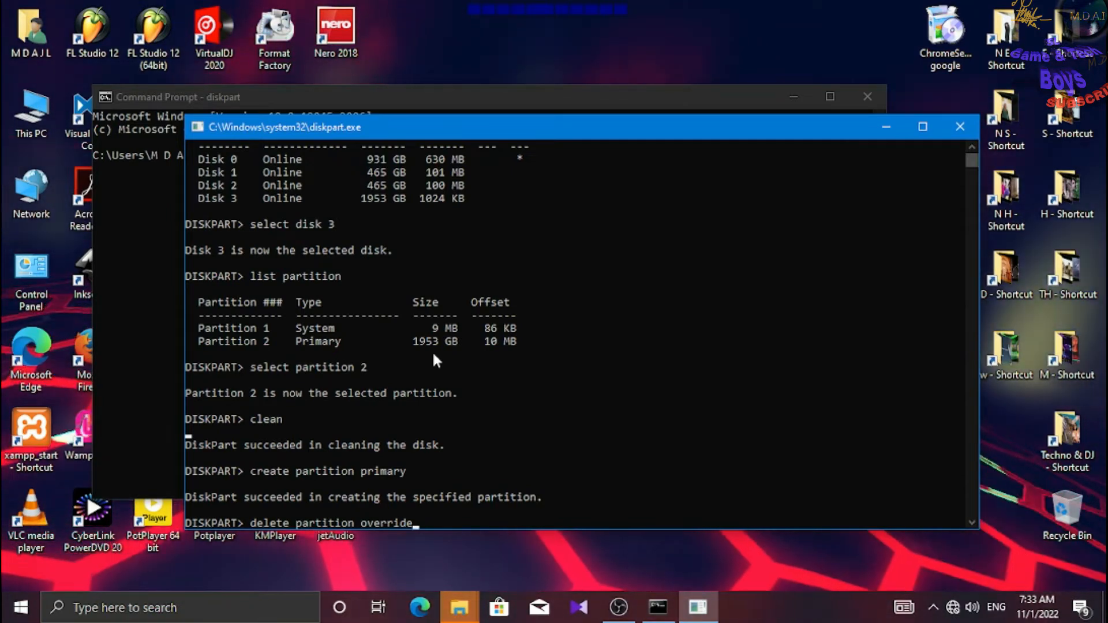
{"action": "key", "text": "Return"}
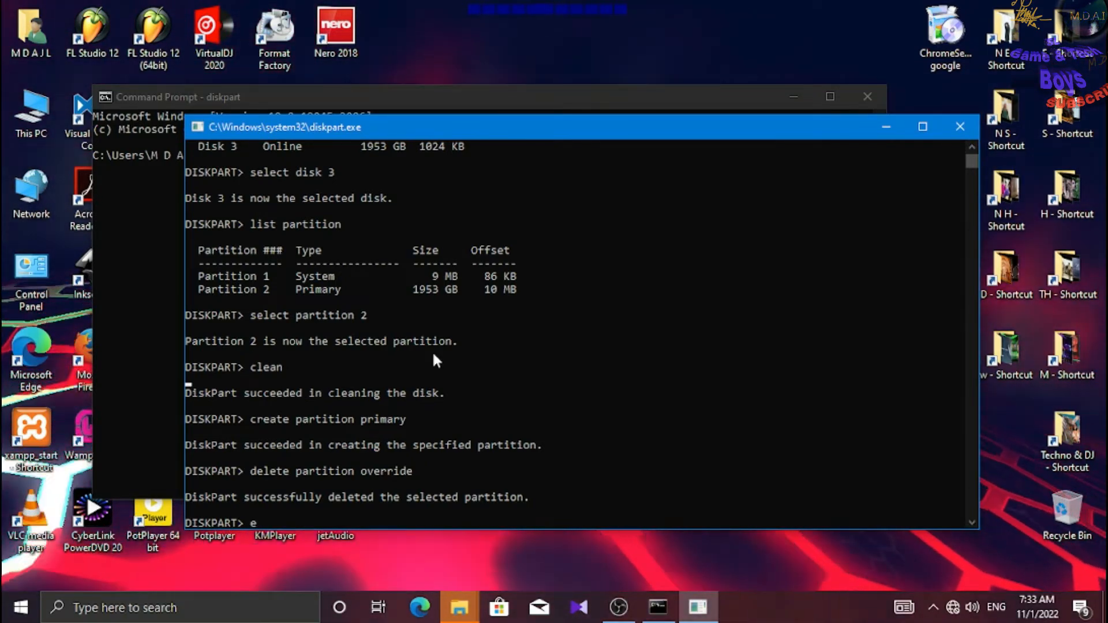
Leave DiskPart with the "exit" command and close the Command Prompt window.
{"action": "type", "text": "x"}
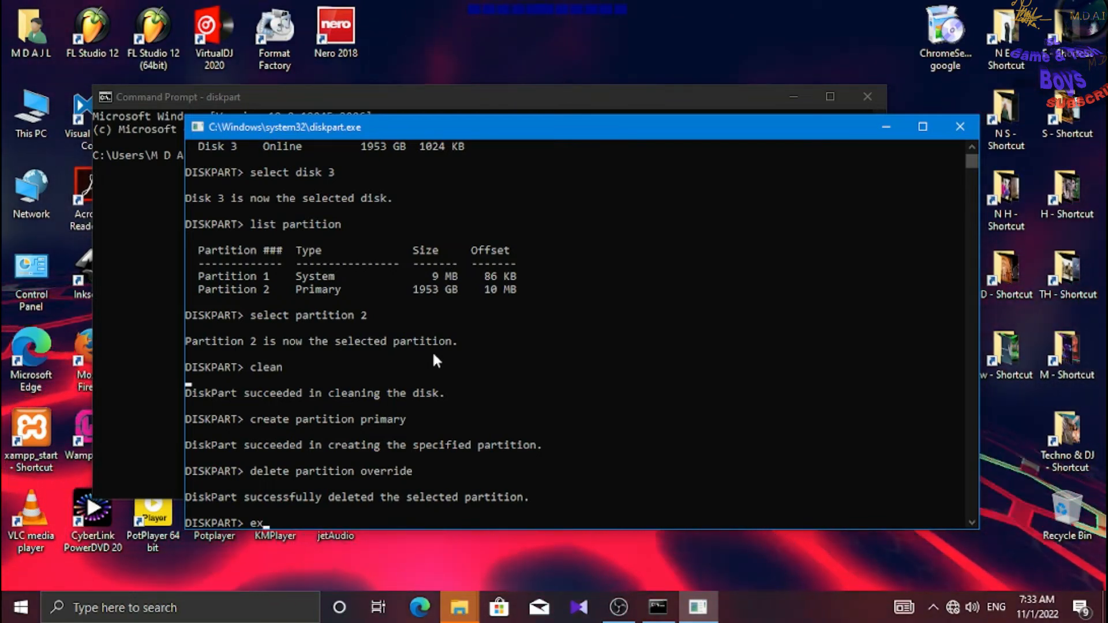
{"action": "type", "text": "i"}
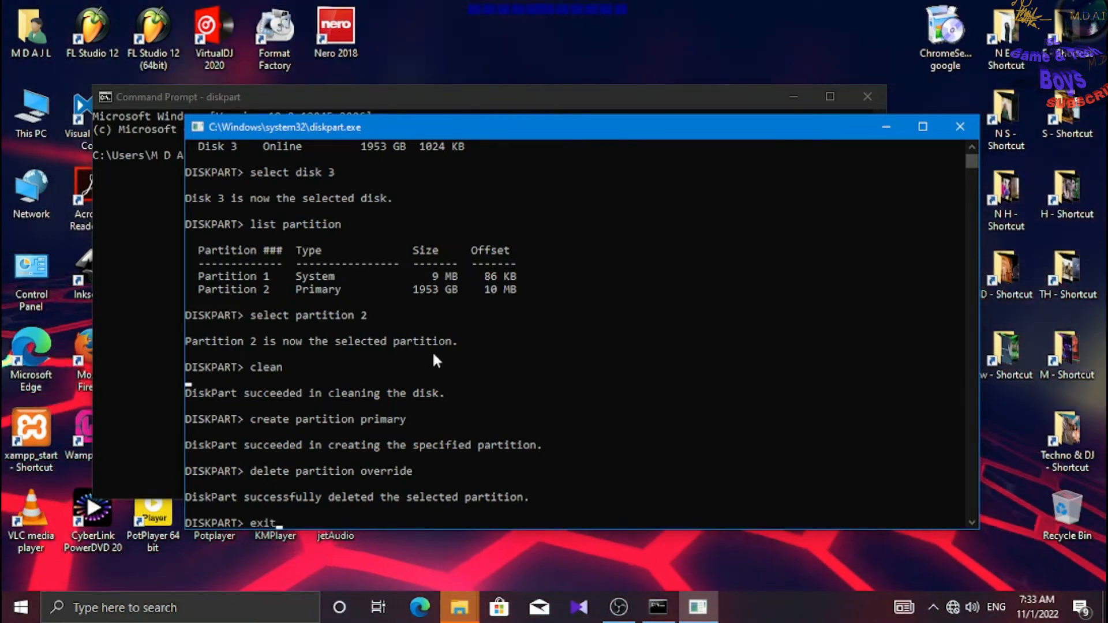
{"action": "type", "text": "t"}
{"action": "key", "text": "Return"}
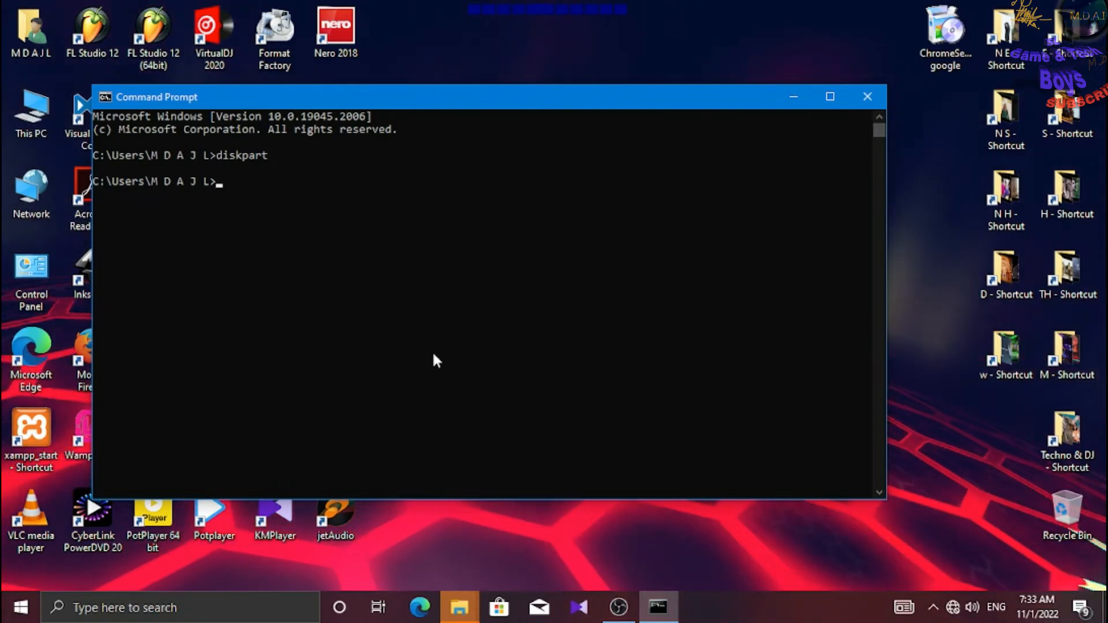
{"action": "left_click", "coordinate": [866, 98]}
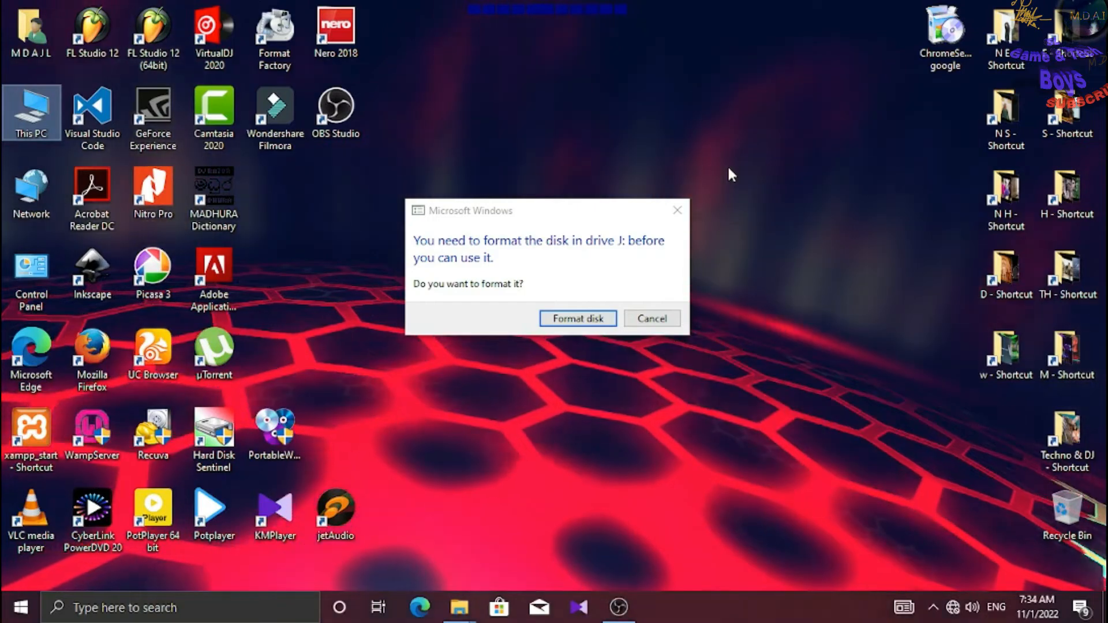
Accept the offer to format drive J: and move the Format USB Drive dialog clear of the desktop icons.
{"action": "left_click", "coordinate": [591, 321]}
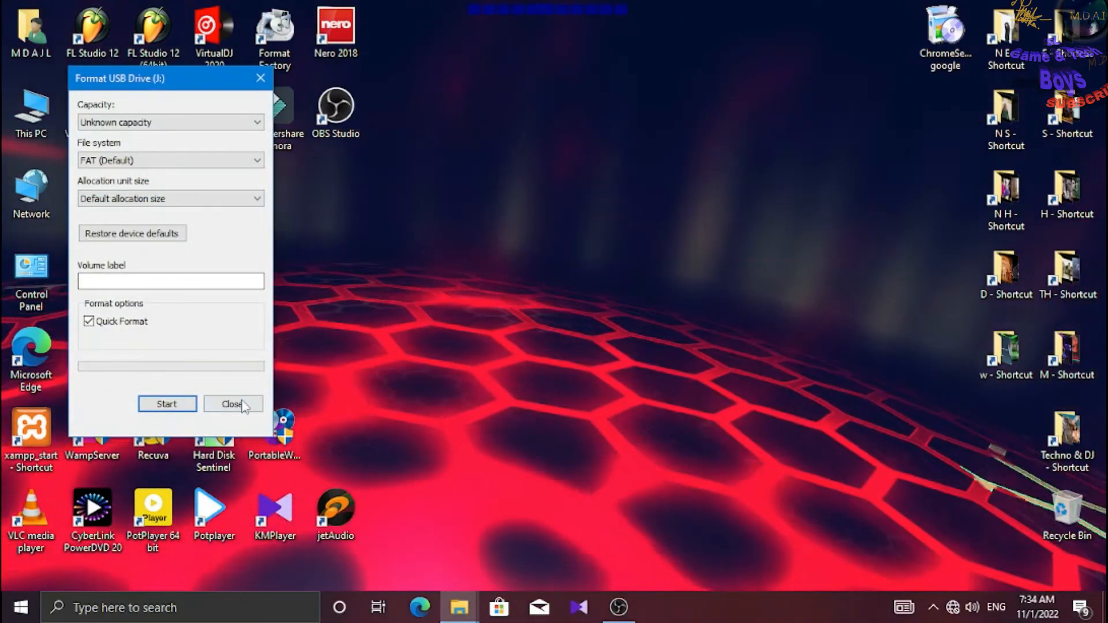
{"action": "left_click_drag", "start_coordinate": [185, 84], "coordinate": [614, 215]}
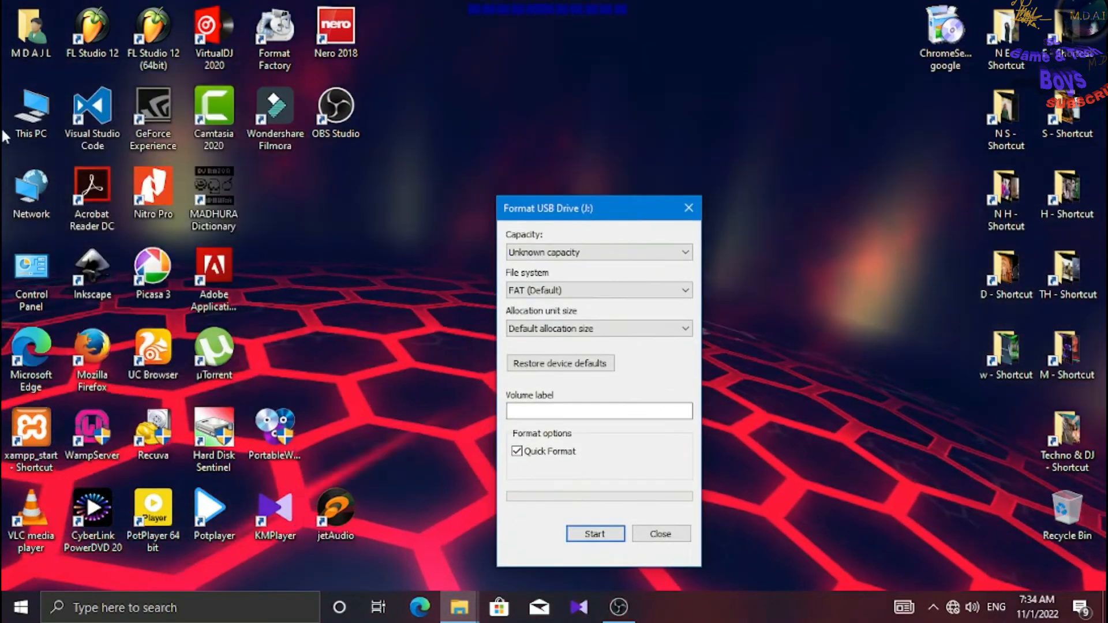
Examine the state of removable Disk 3 in Disk Management, then minimize Computer Management.
{"action": "right_click", "coordinate": [36, 107]}
{"action": "left_click", "coordinate": [96, 156]}
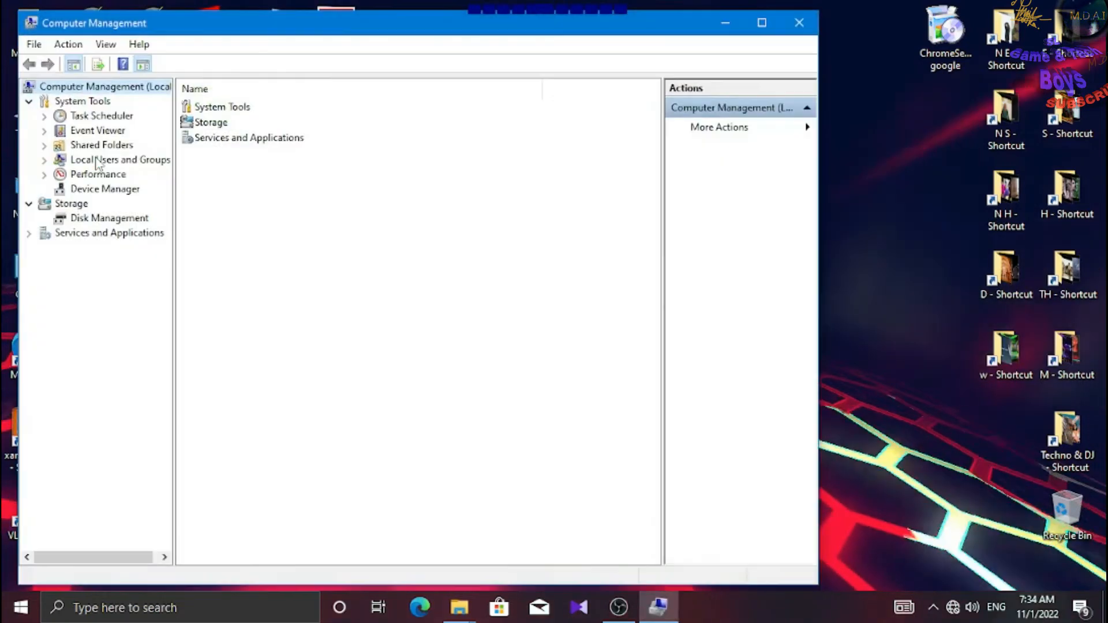
{"action": "left_click", "coordinate": [94, 220]}
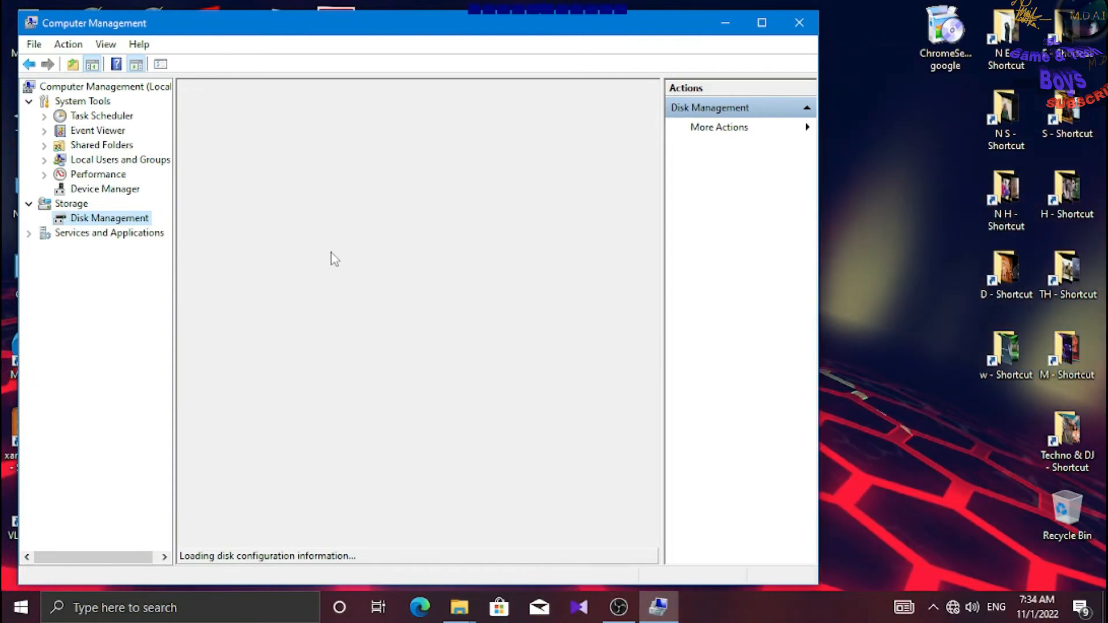
{"action": "scroll", "coordinate": [426, 299], "scroll_direction": "down", "scroll_amount": 1}
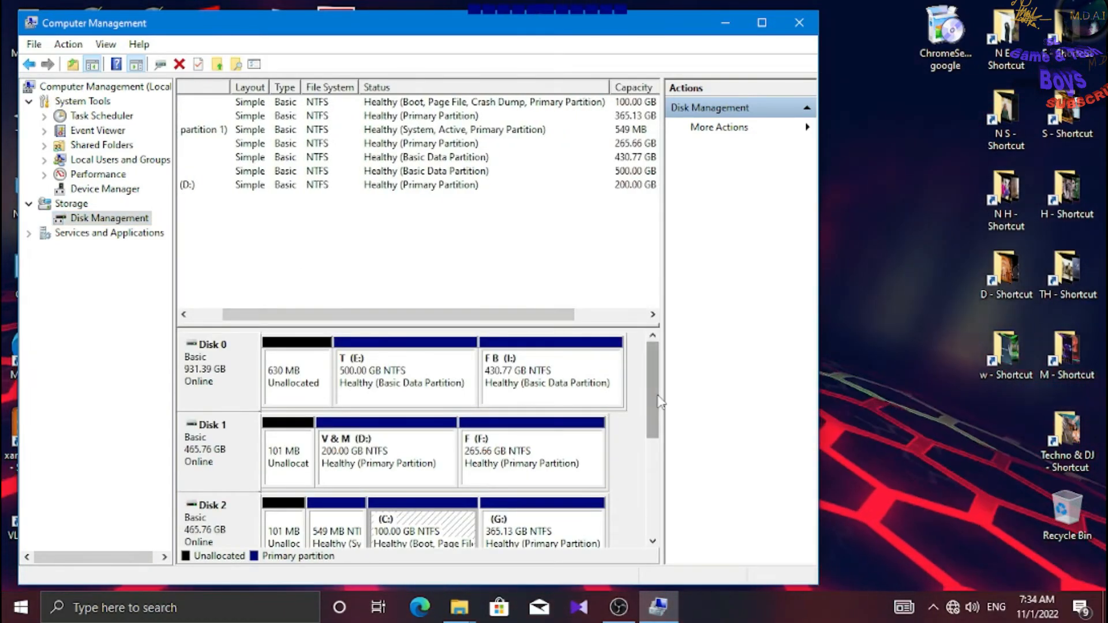
{"action": "left_click_drag", "start_coordinate": [660, 403], "coordinate": [660, 510]}
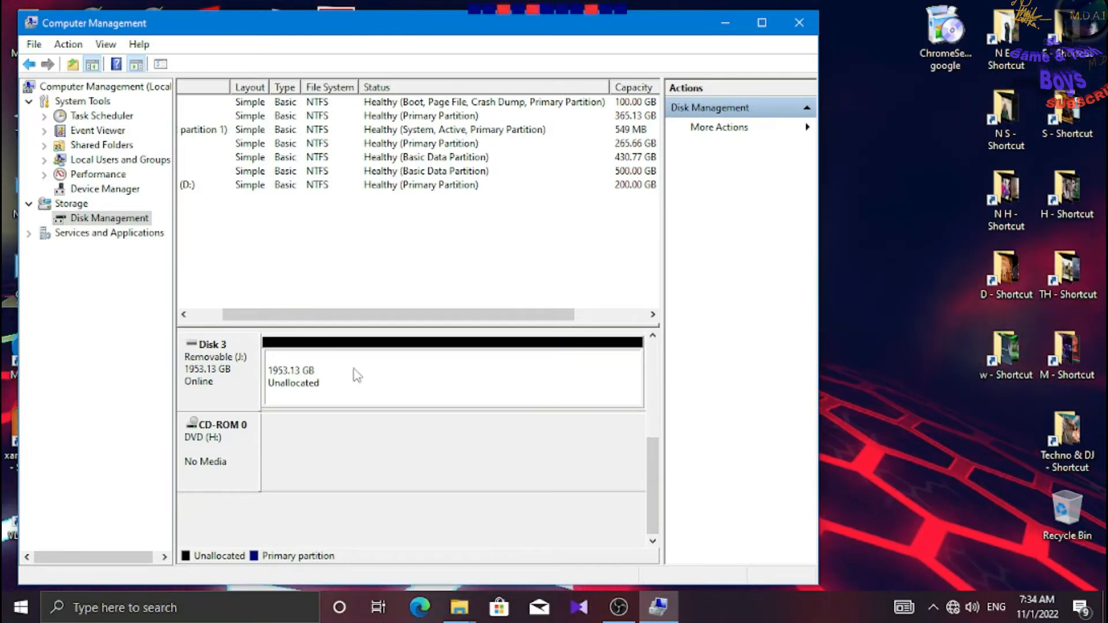
{"action": "left_click", "coordinate": [725, 24]}
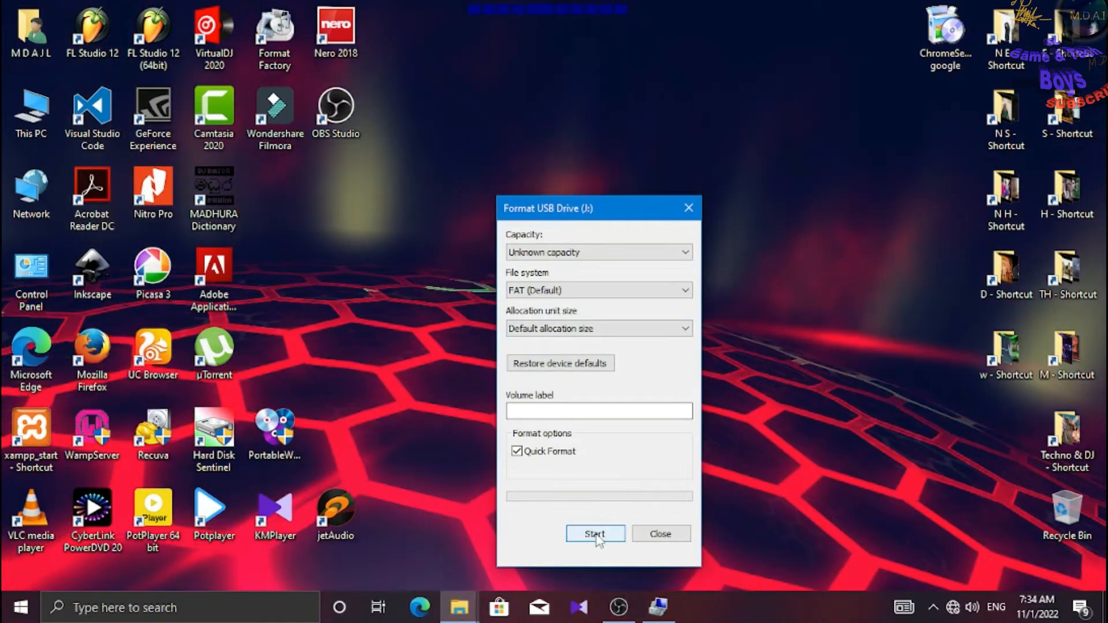
Set the file system for formatting USB drive J: to NTFS.
{"action": "left_click", "coordinate": [562, 293]}
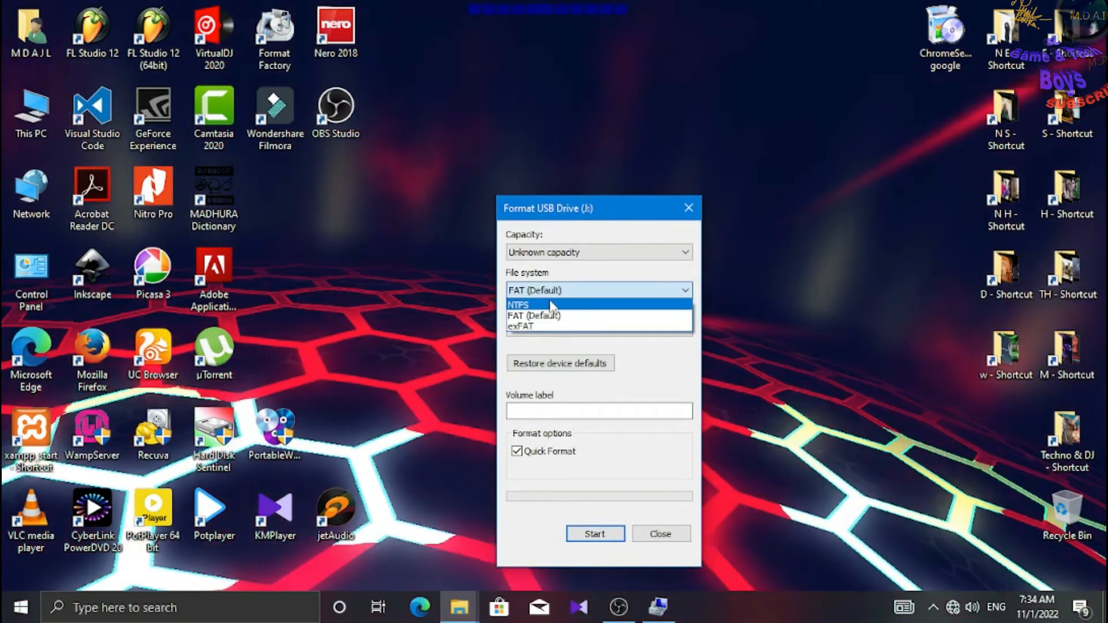
{"action": "left_click", "coordinate": [552, 305]}
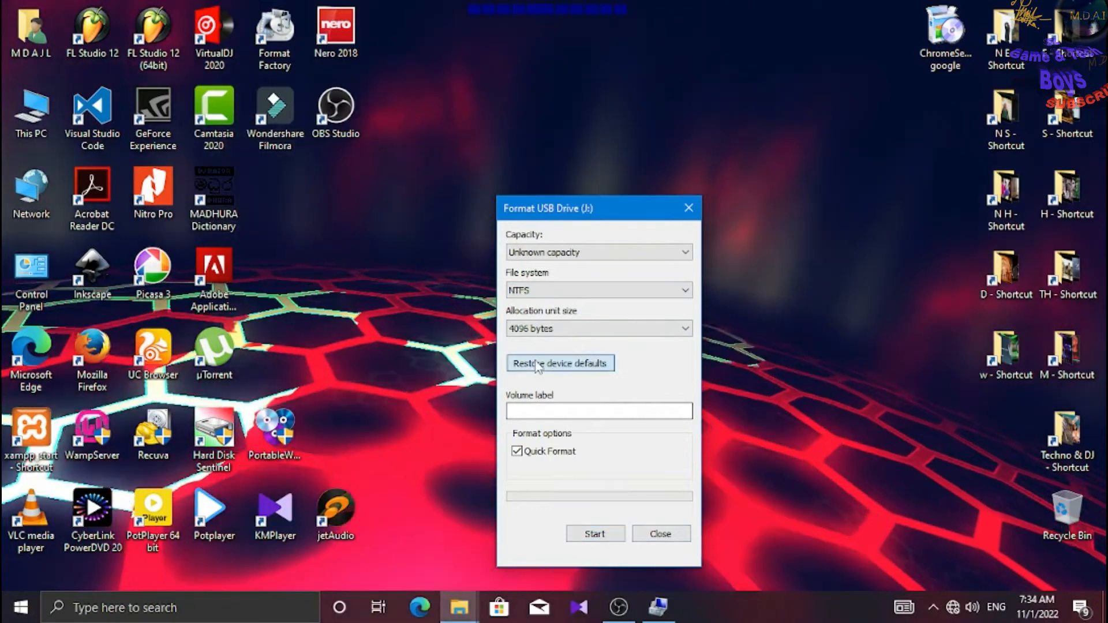
Restore the device defaults for USB drive J: and try to quick format it as NTFS.
{"action": "left_click", "coordinate": [538, 364]}
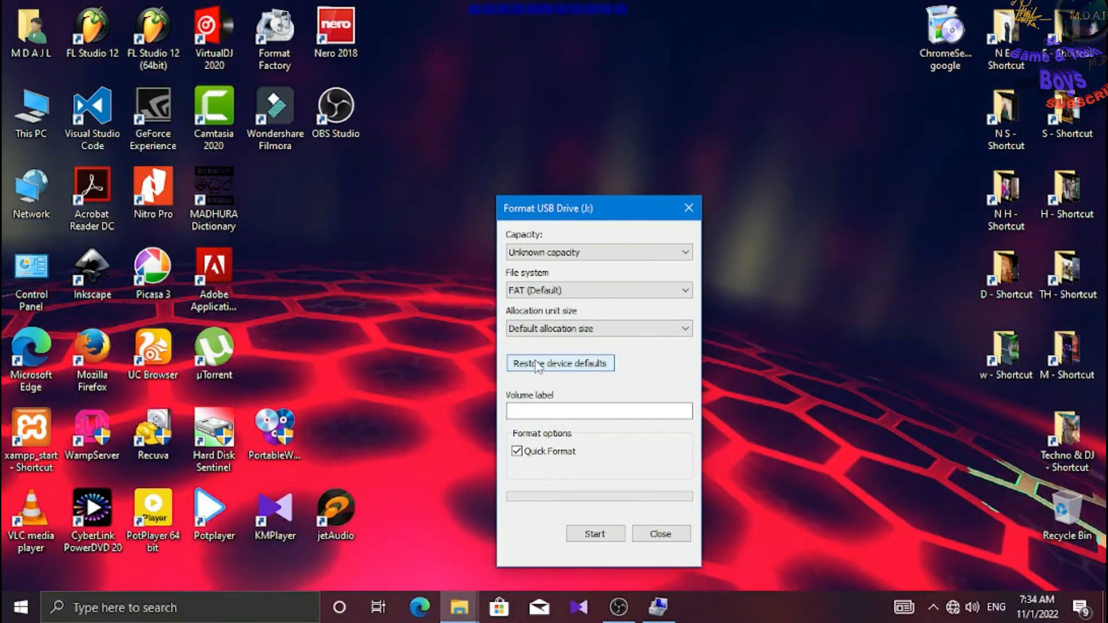
{"action": "left_click", "coordinate": [519, 294]}
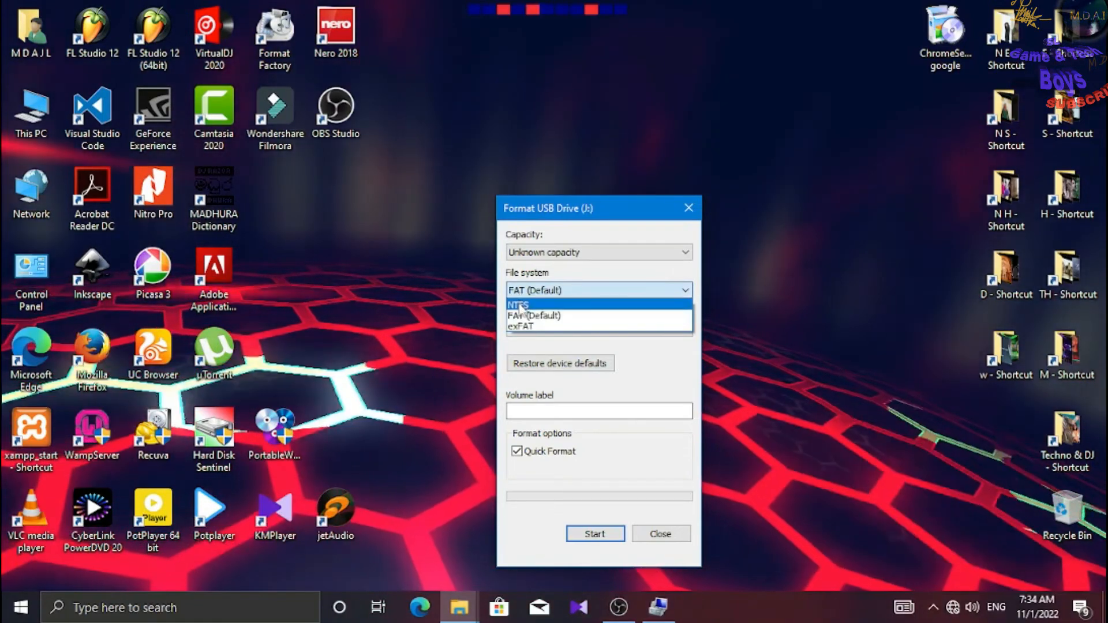
{"action": "left_click", "coordinate": [520, 305]}
{"action": "left_click", "coordinate": [597, 534]}
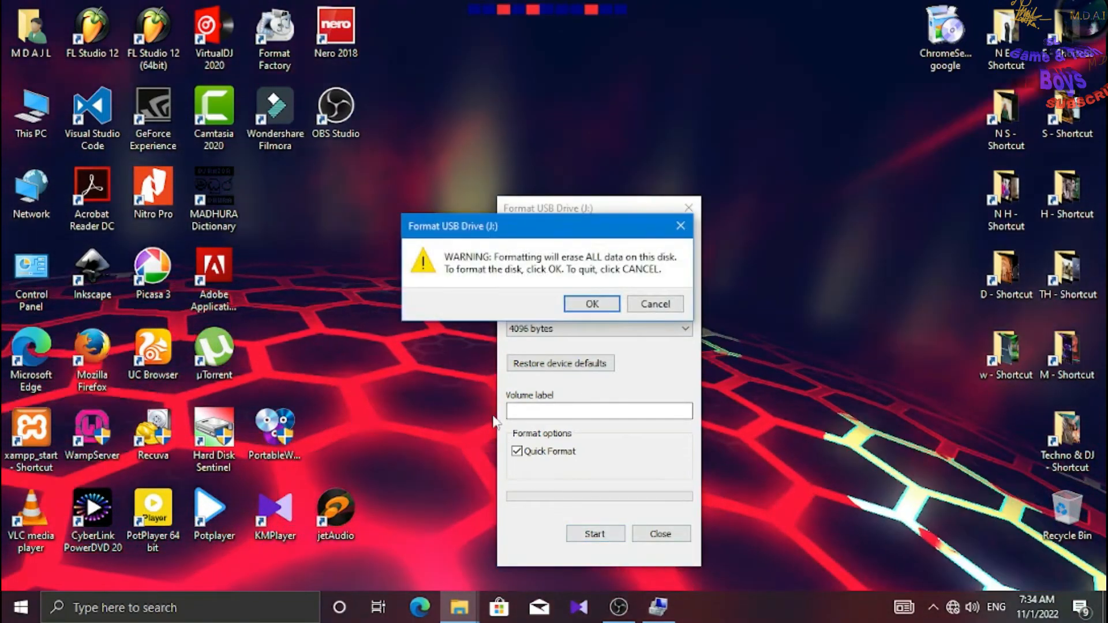
{"action": "left_click", "coordinate": [590, 304]}
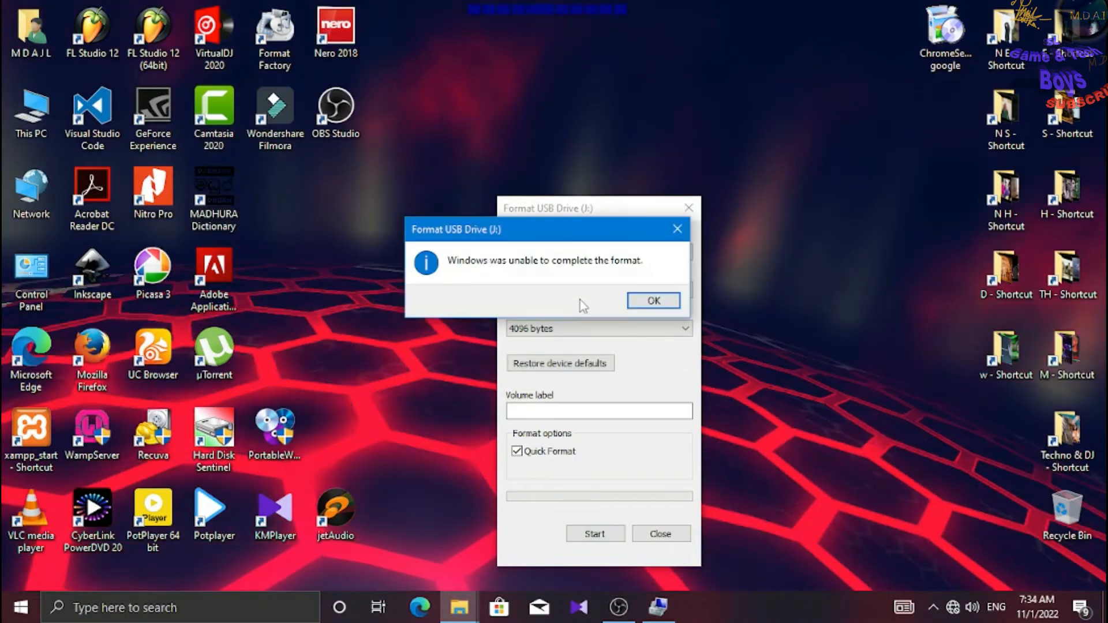
{"action": "left_click", "coordinate": [654, 300]}
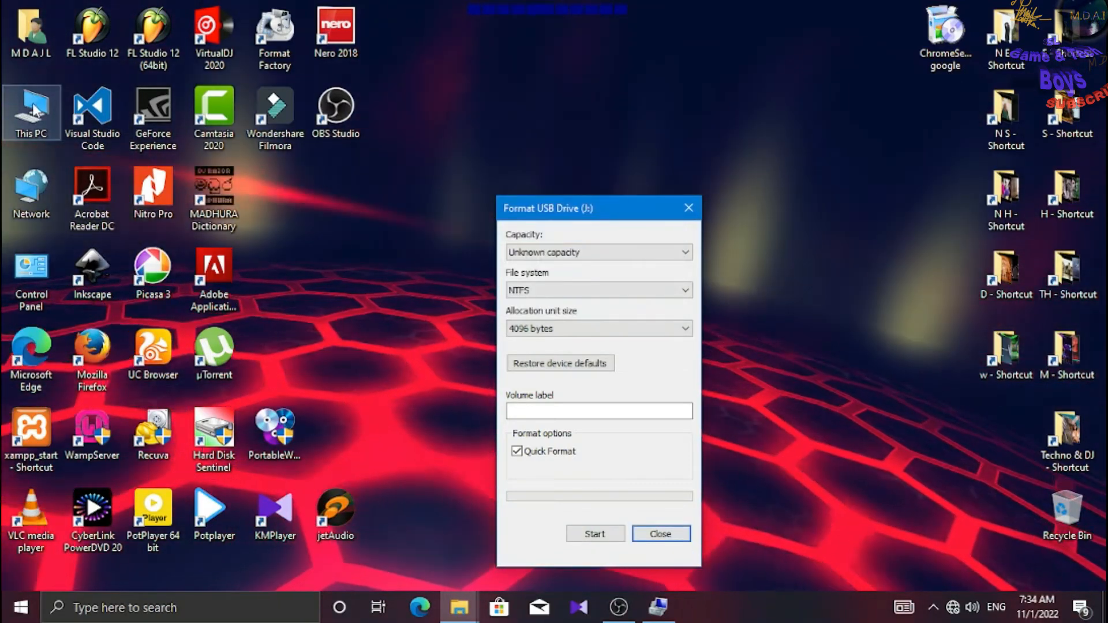
Try to open USB Drive (J:) from This PC, declining the offer to format it.
{"action": "double_click", "coordinate": [33, 110]}
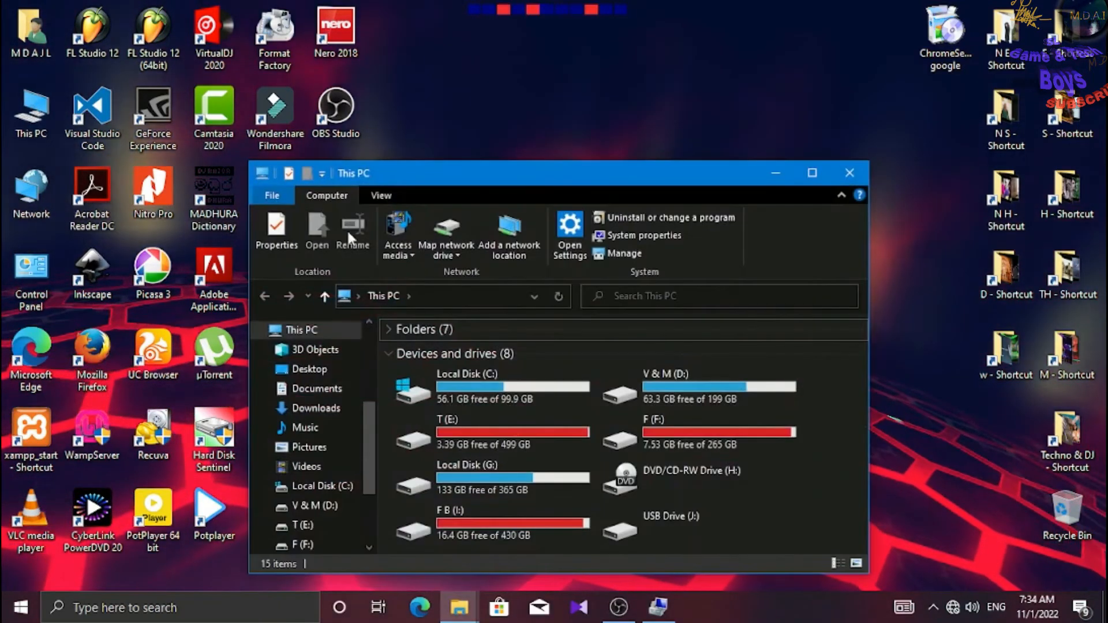
{"action": "double_click", "coordinate": [762, 527]}
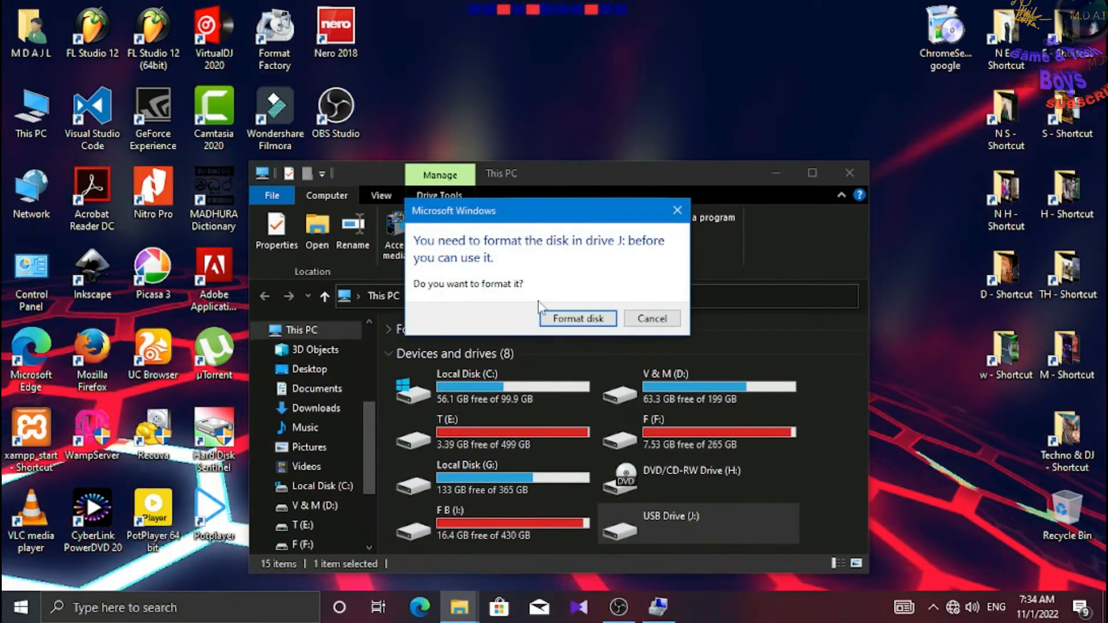
{"action": "left_click", "coordinate": [661, 326]}
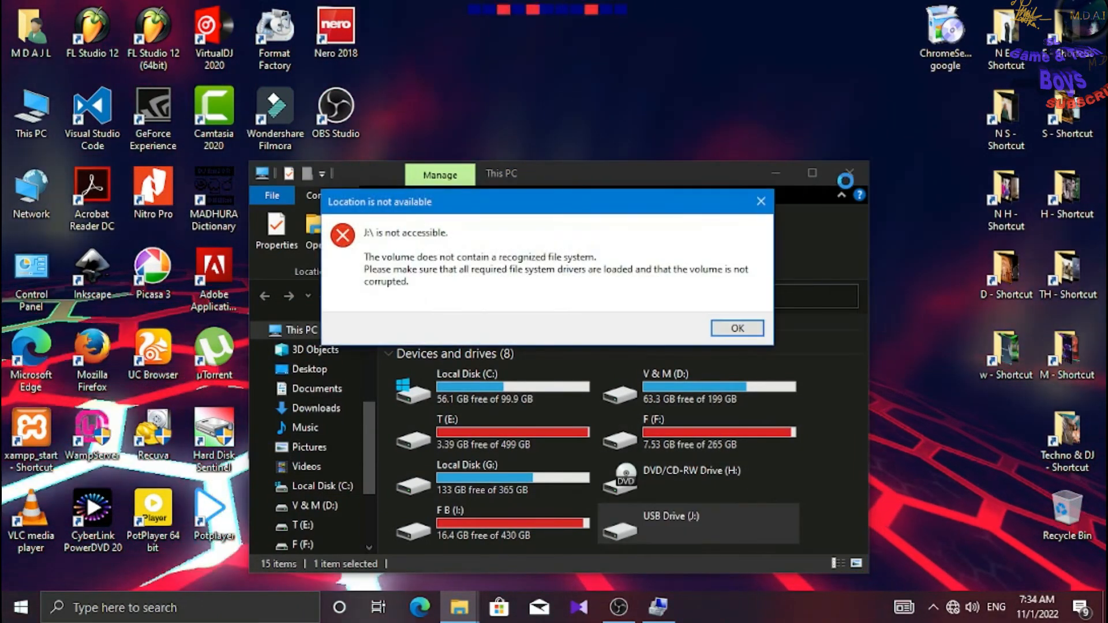
{"action": "left_click", "coordinate": [758, 331]}
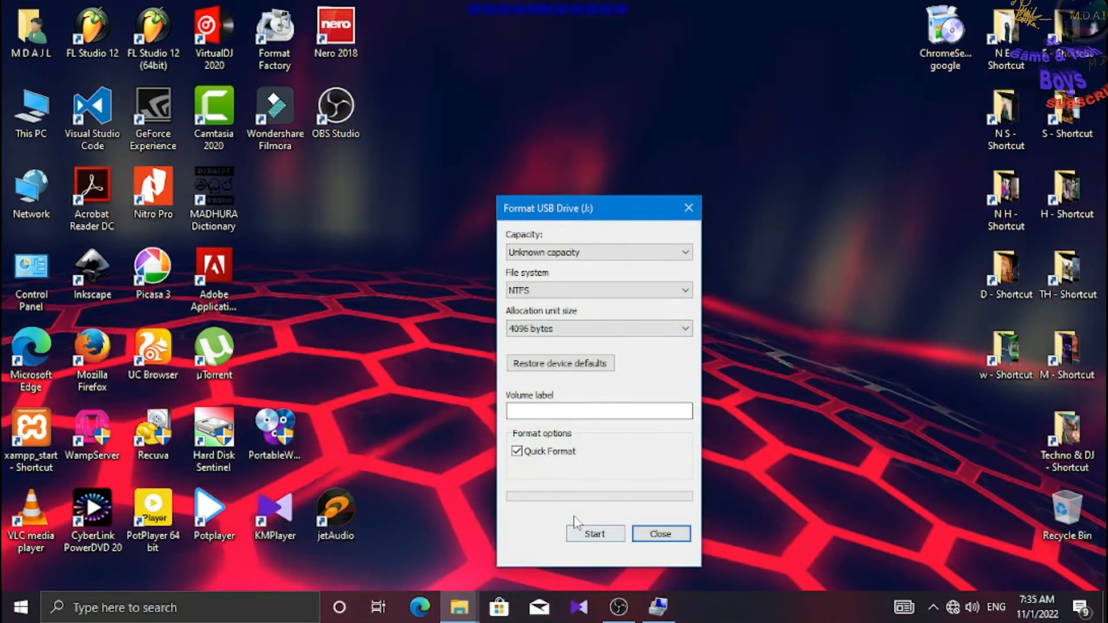
Try to quick format drive J: with the FAT (Default) file system, then close the format dialog.
{"action": "left_click", "coordinate": [536, 291]}
{"action": "left_click", "coordinate": [531, 316]}
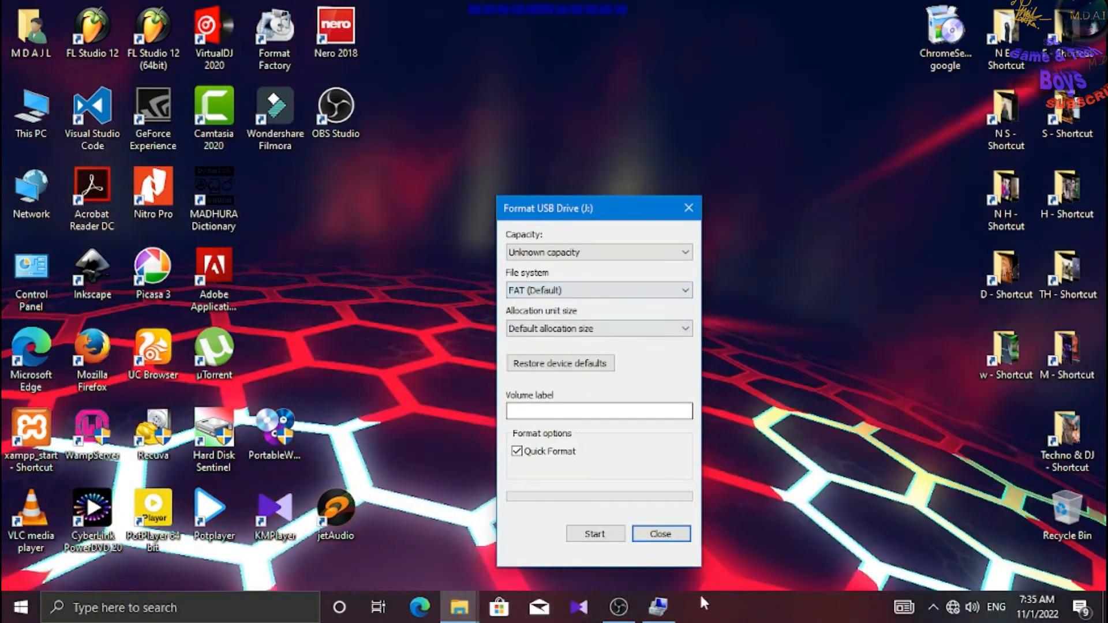
{"action": "left_click", "coordinate": [595, 534]}
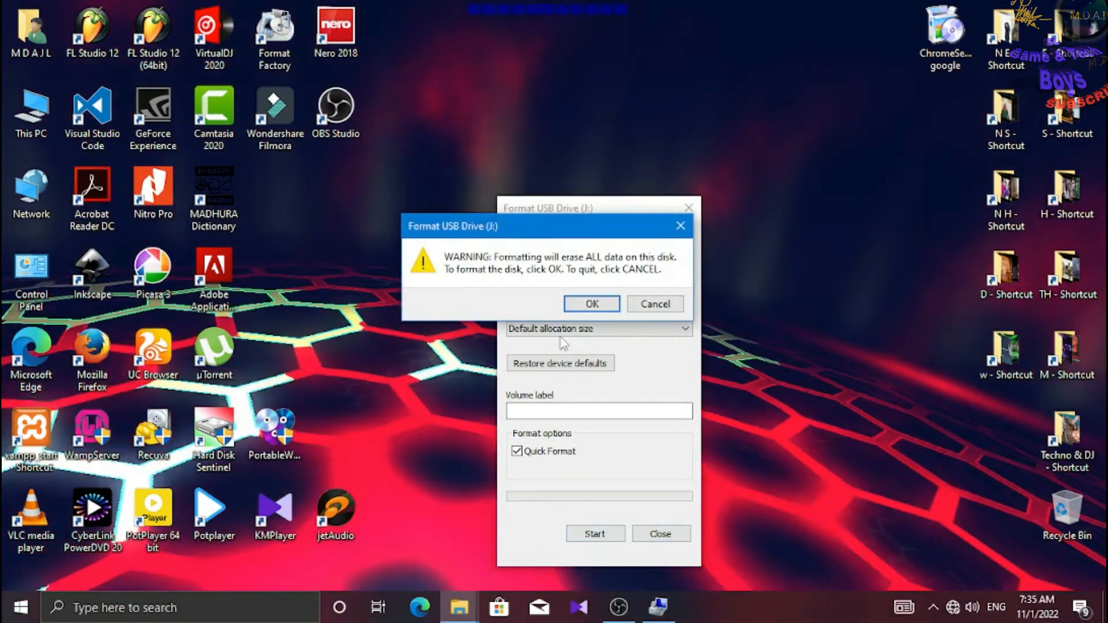
{"action": "left_click", "coordinate": [594, 301]}
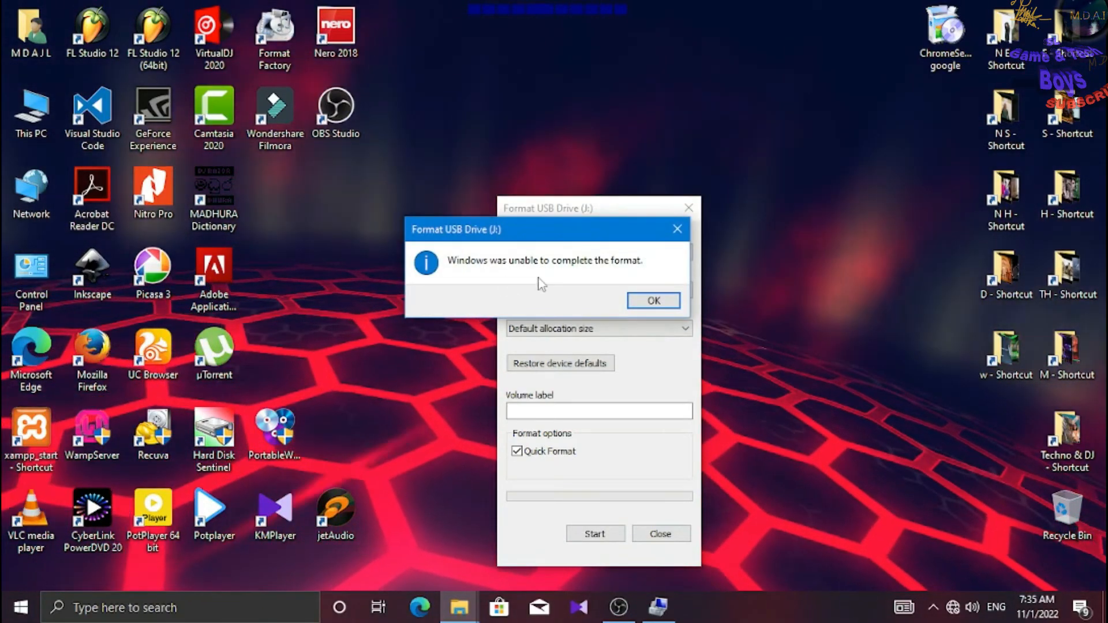
{"action": "left_click", "coordinate": [650, 299]}
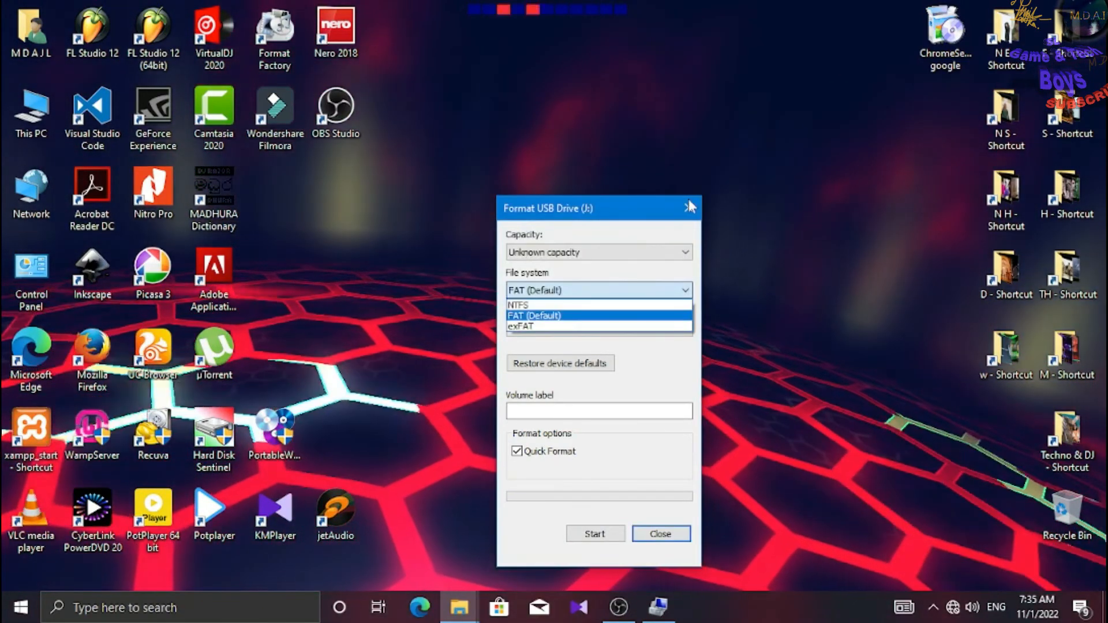
{"action": "left_click", "coordinate": [689, 209]}
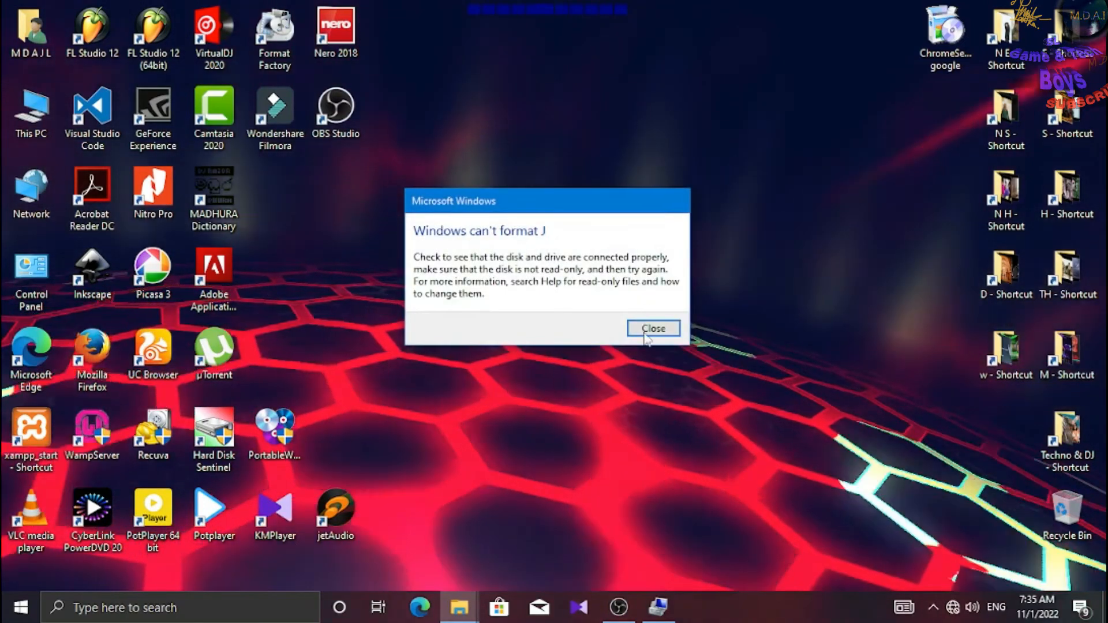
{"action": "left_click", "coordinate": [649, 327]}
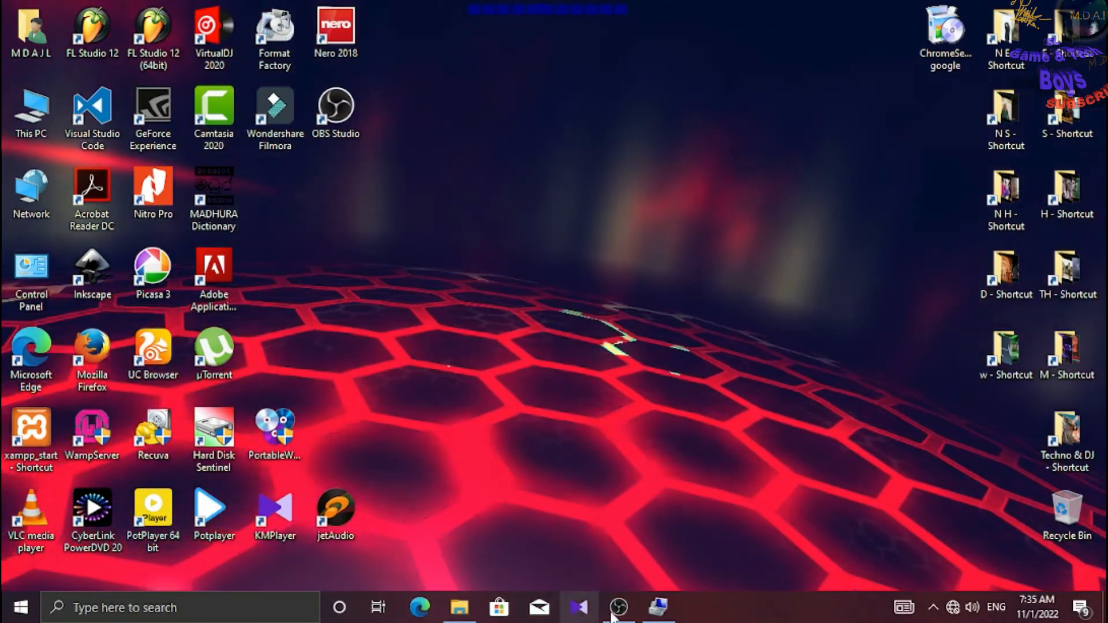
Create a new simple NTFS volume in the unallocated space of Disk 3 in Disk Management, assigning drive letter K.
{"action": "left_click", "coordinate": [658, 608]}
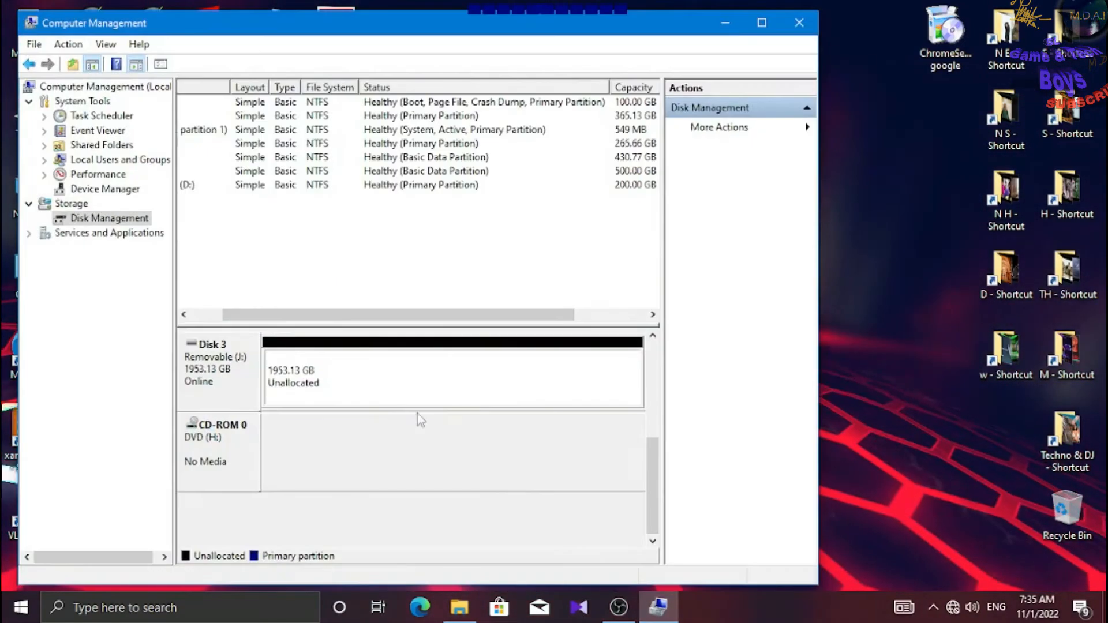
{"action": "right_click", "coordinate": [329, 399]}
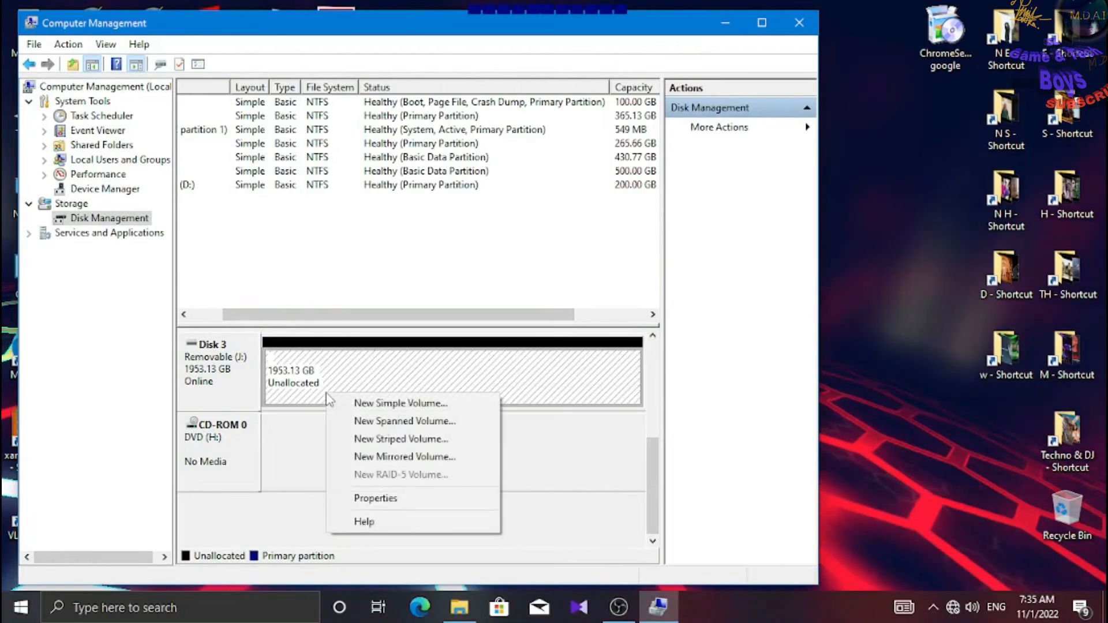
{"action": "left_click", "coordinate": [386, 404]}
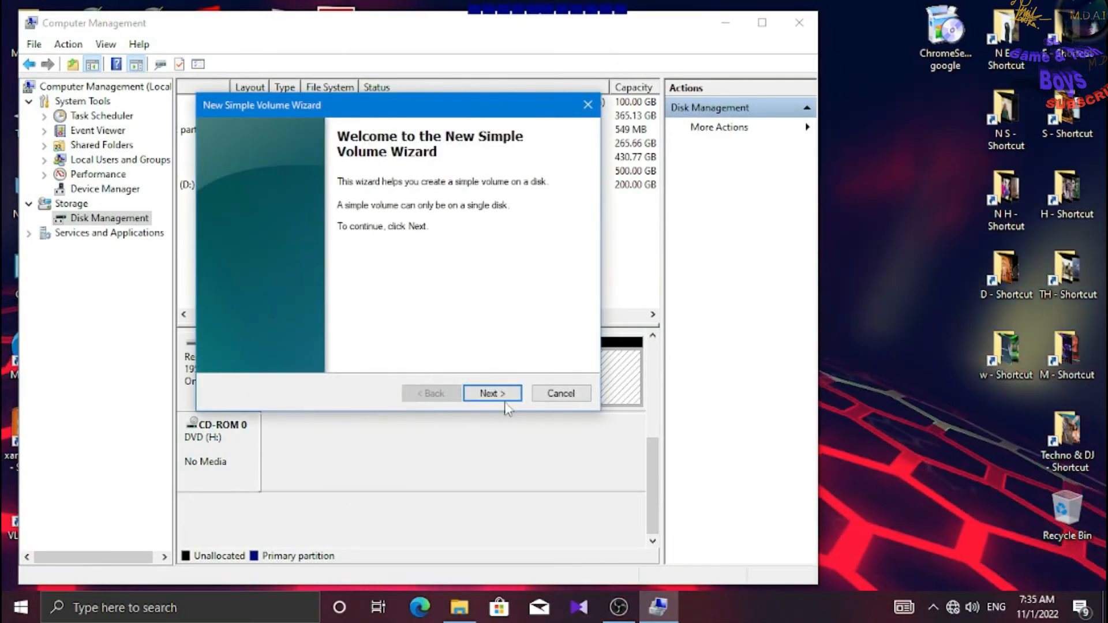
{"action": "left_click", "coordinate": [504, 397]}
{"action": "left_click", "coordinate": [492, 401]}
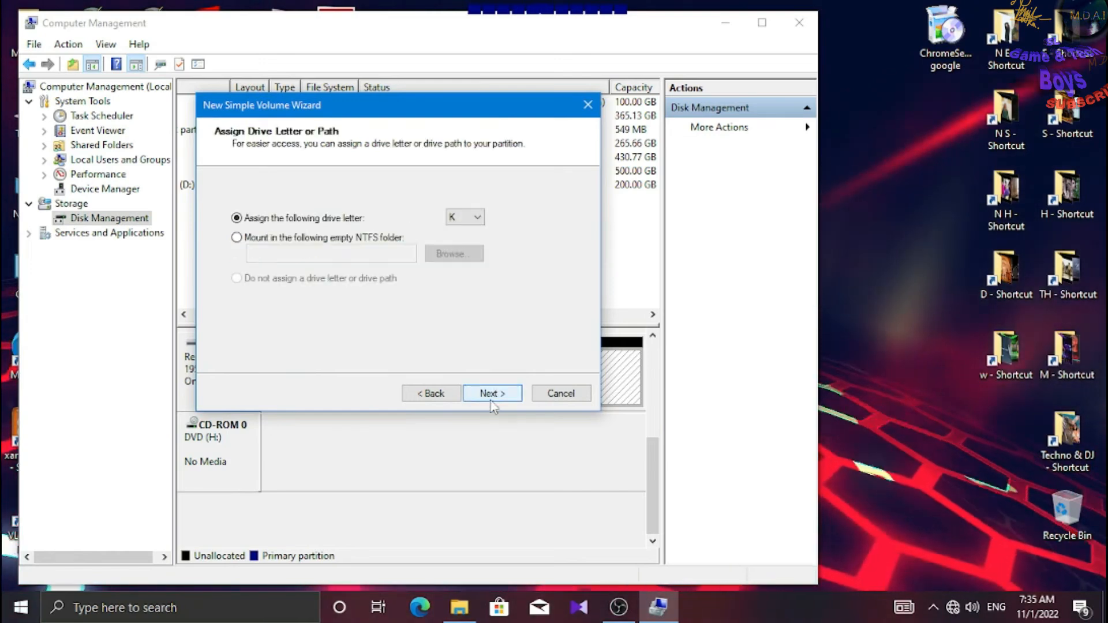
{"action": "left_click", "coordinate": [491, 399]}
{"action": "left_click", "coordinate": [490, 398]}
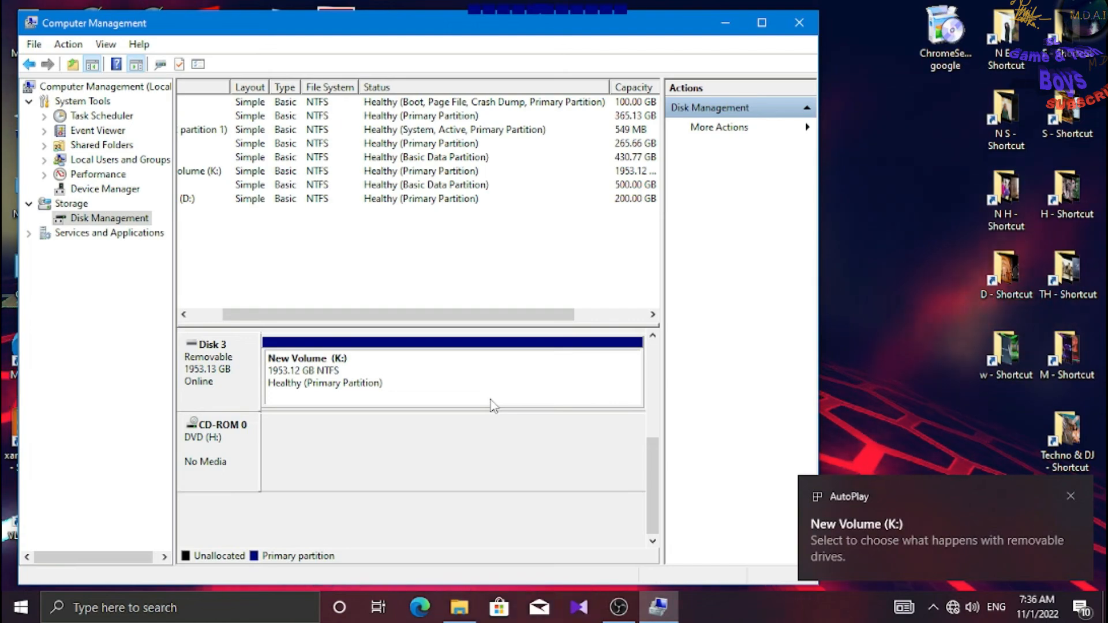
Minimize Computer Management, open New Volume (K:) from This PC, and move its window lower to expose the desktop.
{"action": "left_click", "coordinate": [725, 22]}
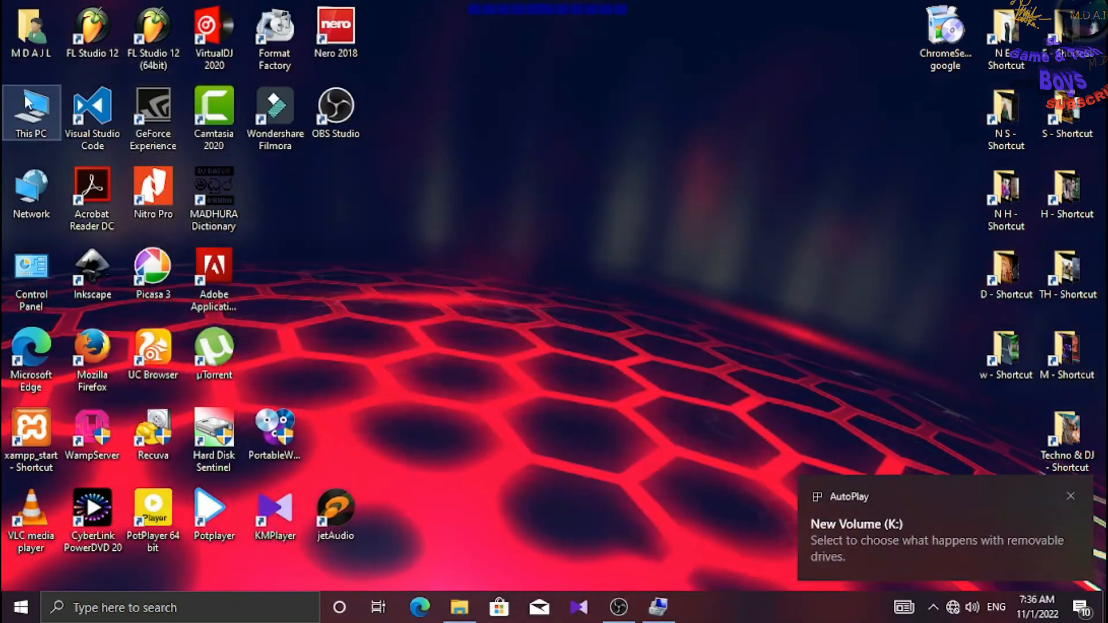
{"action": "double_click", "coordinate": [26, 99]}
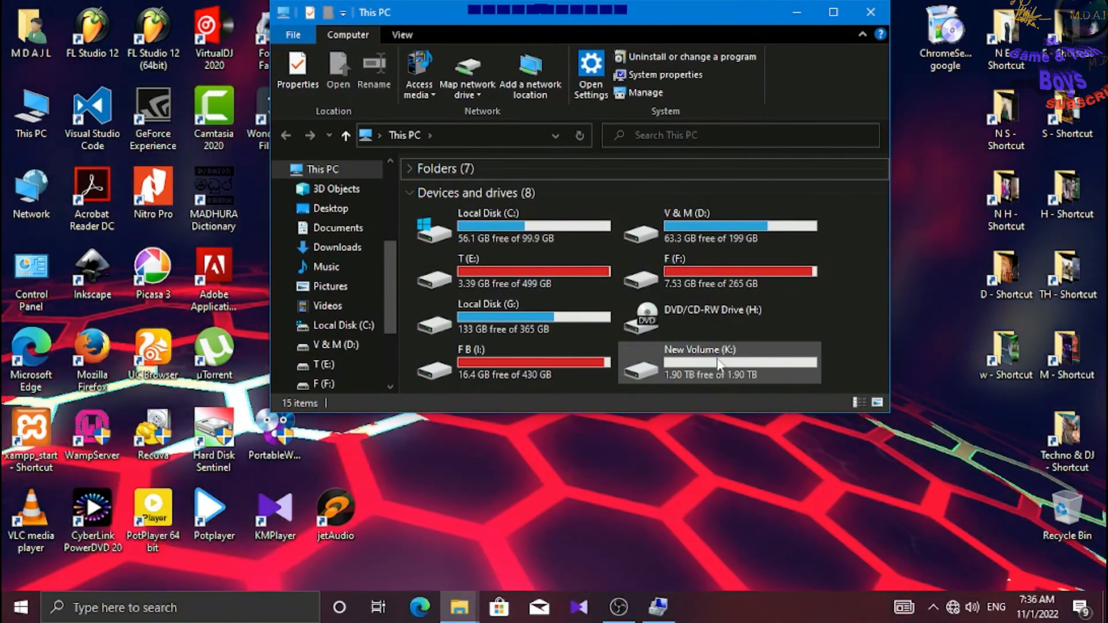
{"action": "double_click", "coordinate": [740, 366]}
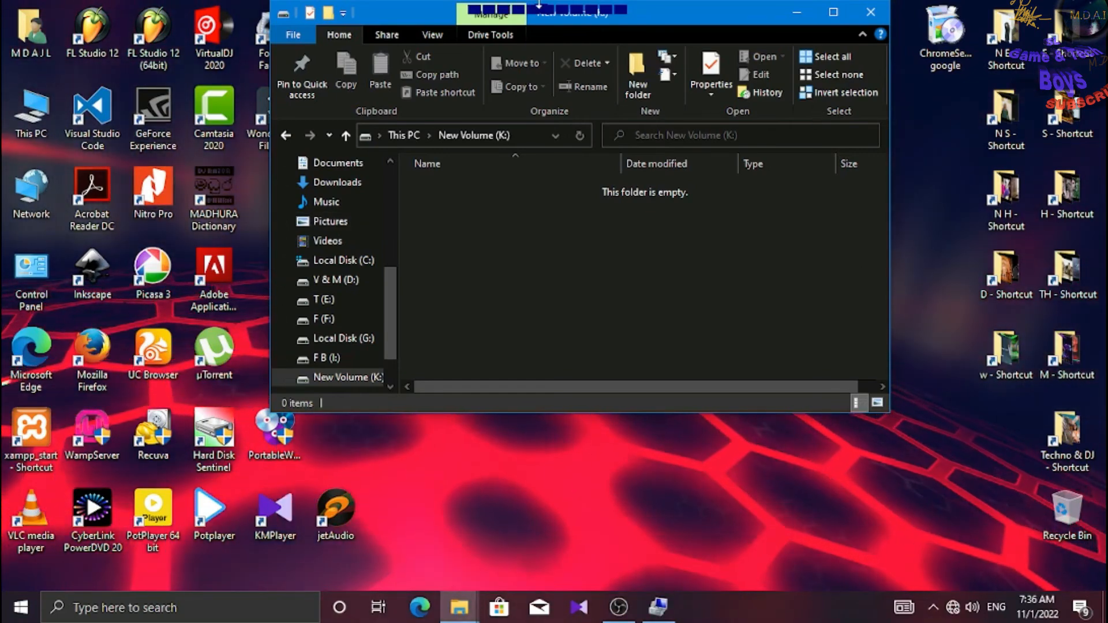
{"action": "left_click_drag", "start_coordinate": [645, 23], "coordinate": [578, 217]}
Create a folder on the desktop with the default name "New folder" and copy it to New Volume (K:).
{"action": "left_click", "coordinate": [670, 88]}
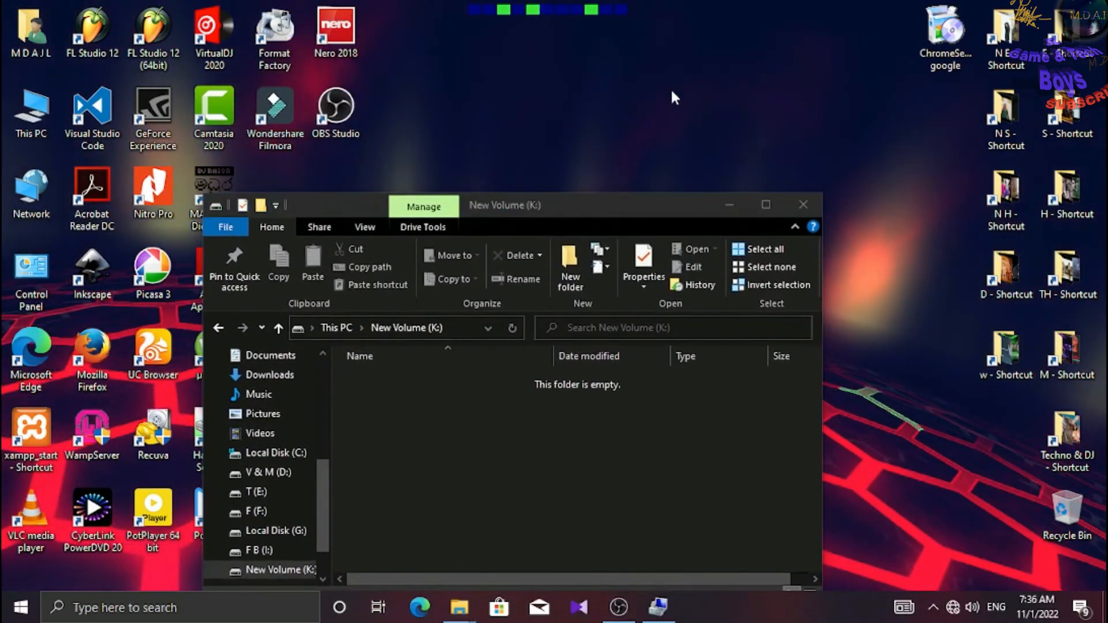
{"action": "right_click", "coordinate": [673, 92]}
{"action": "mouse_move", "coordinate": [753, 226]}
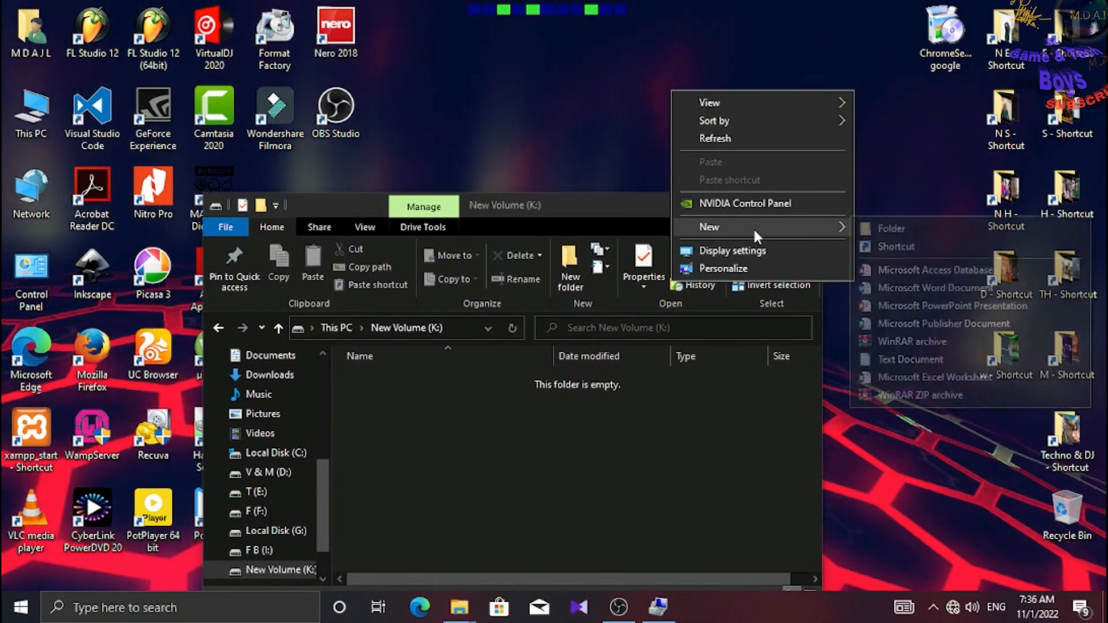
{"action": "left_click", "coordinate": [879, 229]}
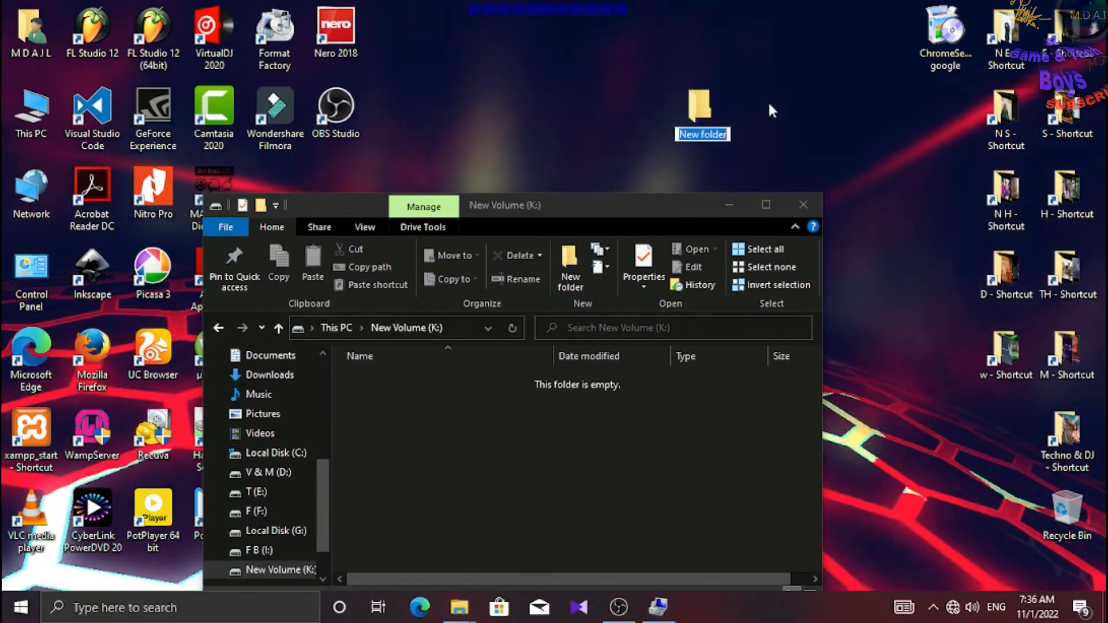
{"action": "left_click", "coordinate": [699, 98]}
{"action": "left_click_drag", "start_coordinate": [698, 98], "coordinate": [580, 403]}
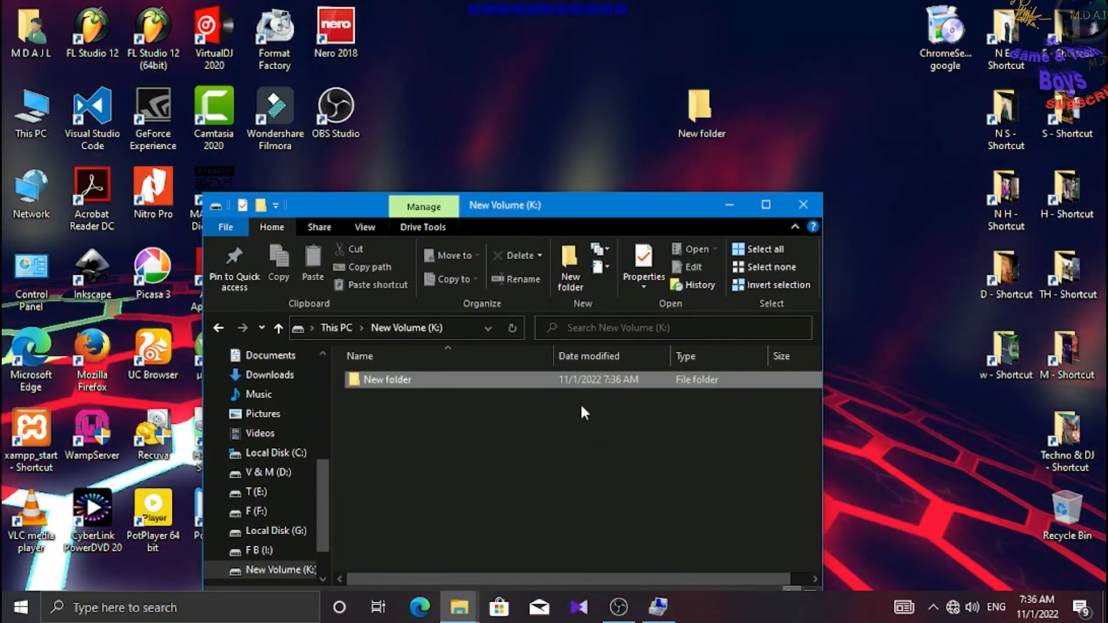
Open the copied folder on drive K: to test access, then return to This PC.
{"action": "double_click", "coordinate": [438, 379]}
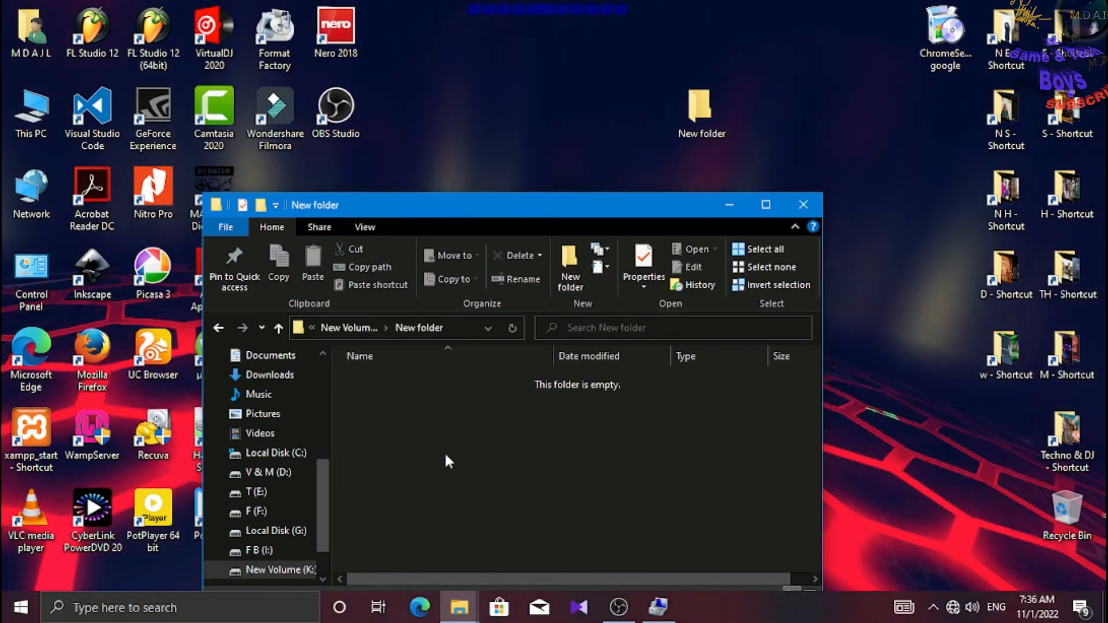
{"action": "left_click", "coordinate": [212, 322]}
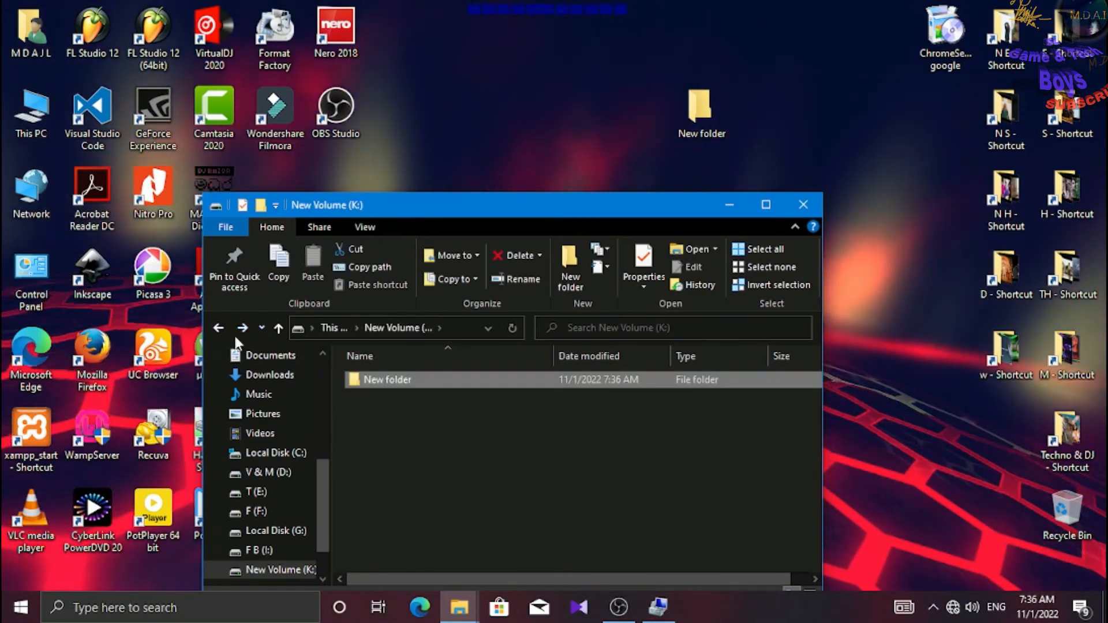
{"action": "left_click", "coordinate": [211, 329]}
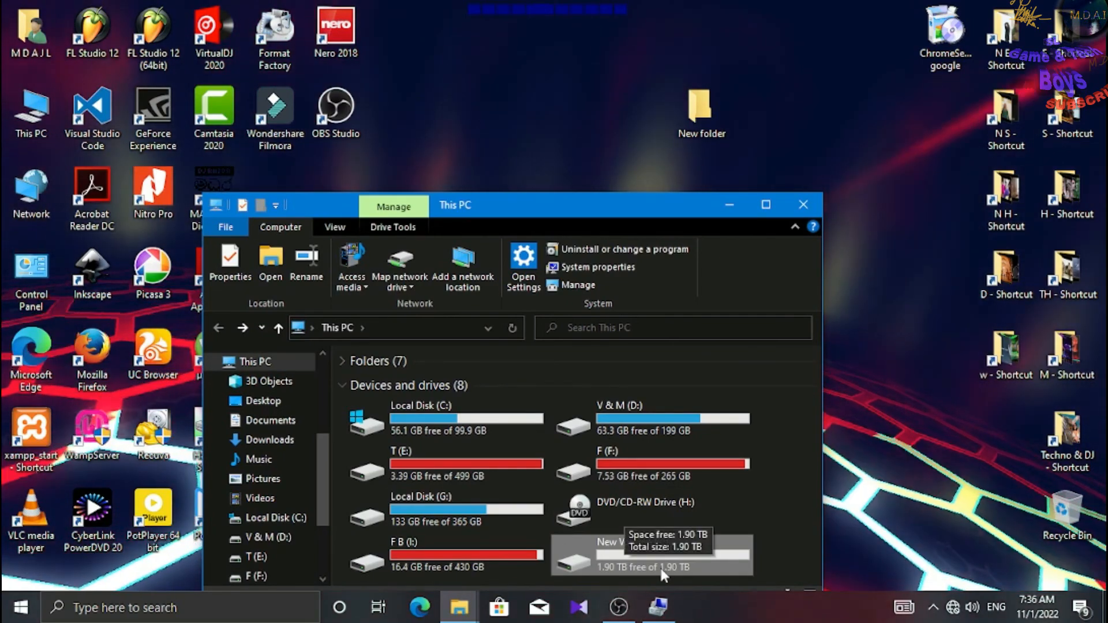
Check the new volume on Disk 3 in Disk Management, then close Computer Management and the This PC window.
{"action": "left_click", "coordinate": [659, 607]}
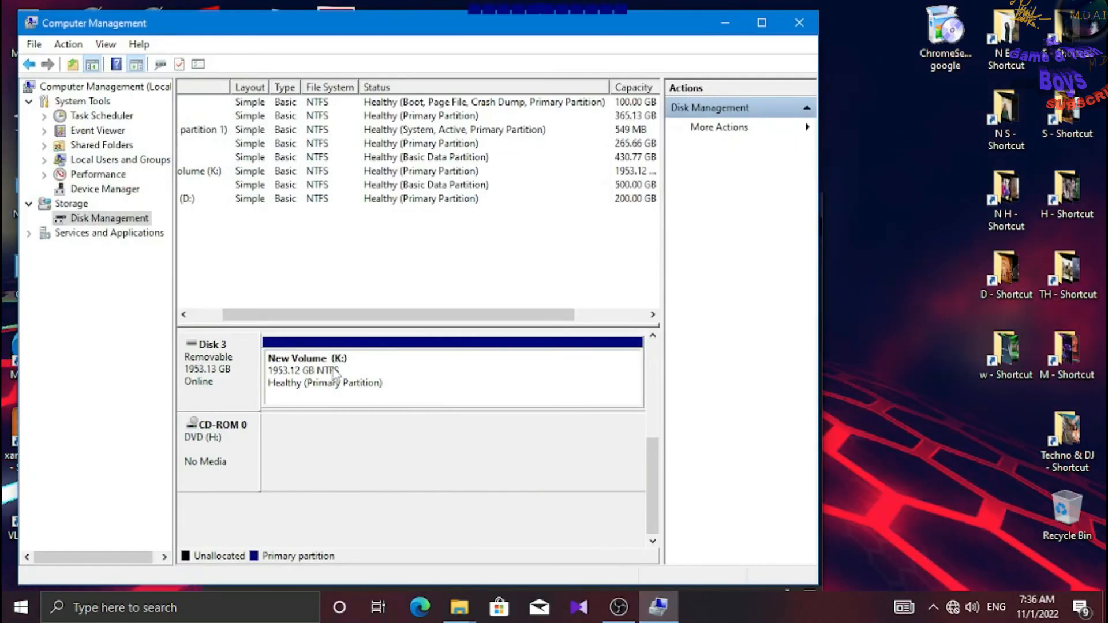
{"action": "left_click", "coordinate": [797, 30]}
{"action": "left_click", "coordinate": [808, 208]}
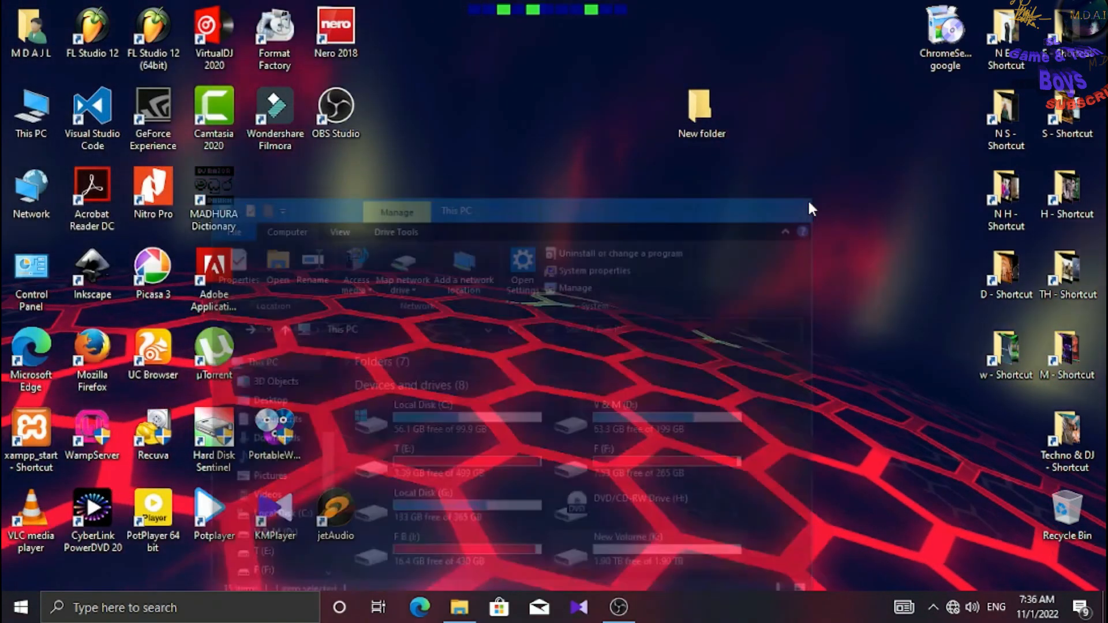